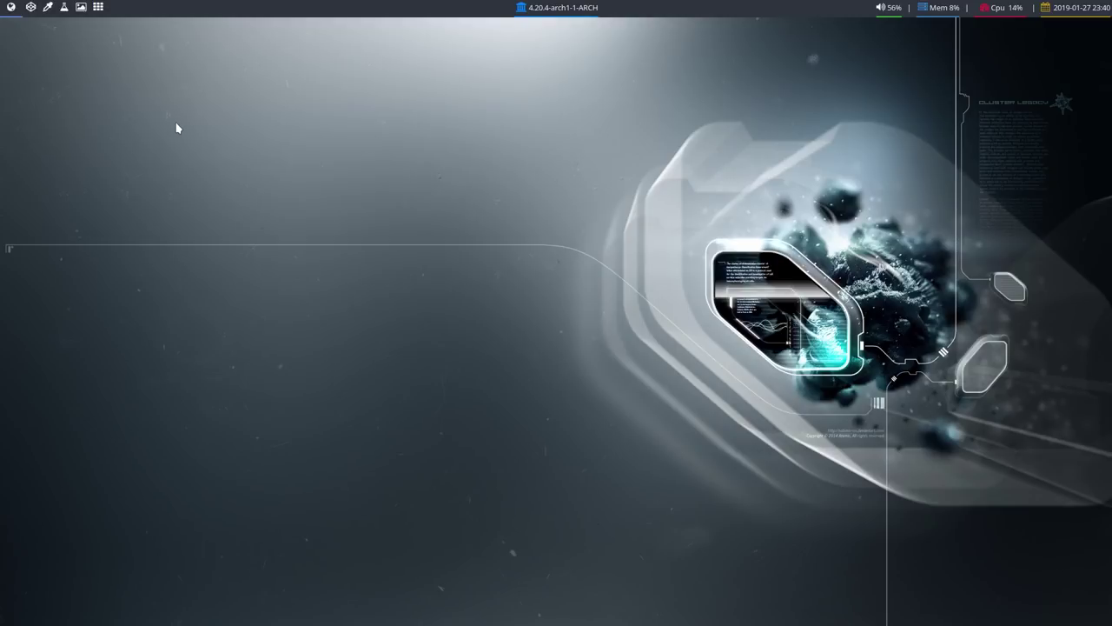
- Launch Vivaldi with the super+F1 shortcut so it opens on the Google home page
key("super+F1")
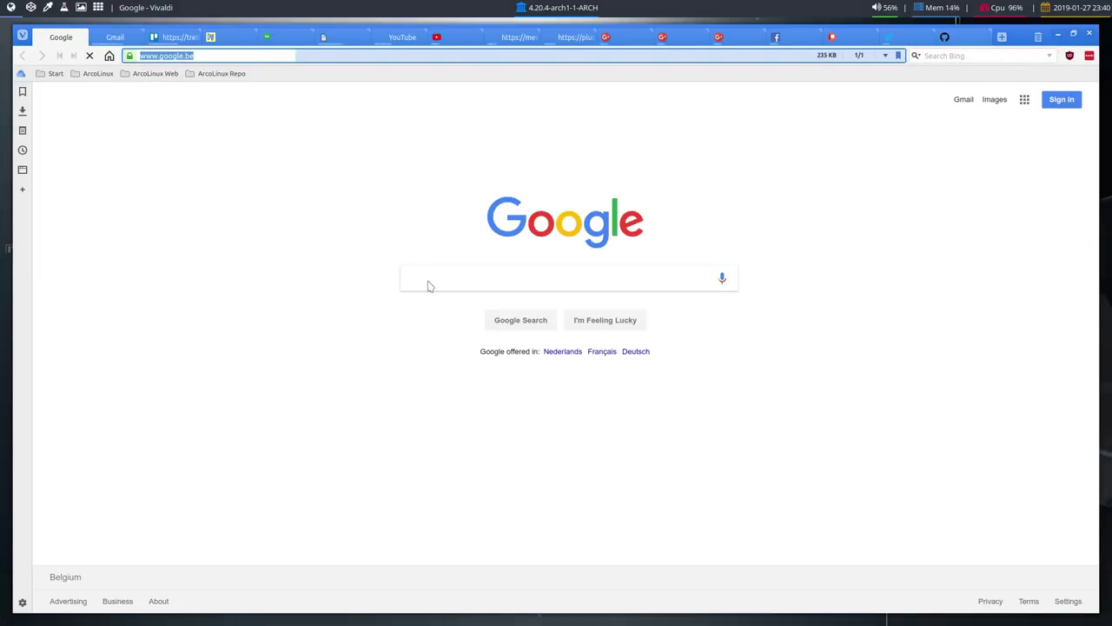
- Search Google for 'arch linux compton' and open the Arch Linux compton package page
left_click(433, 278)
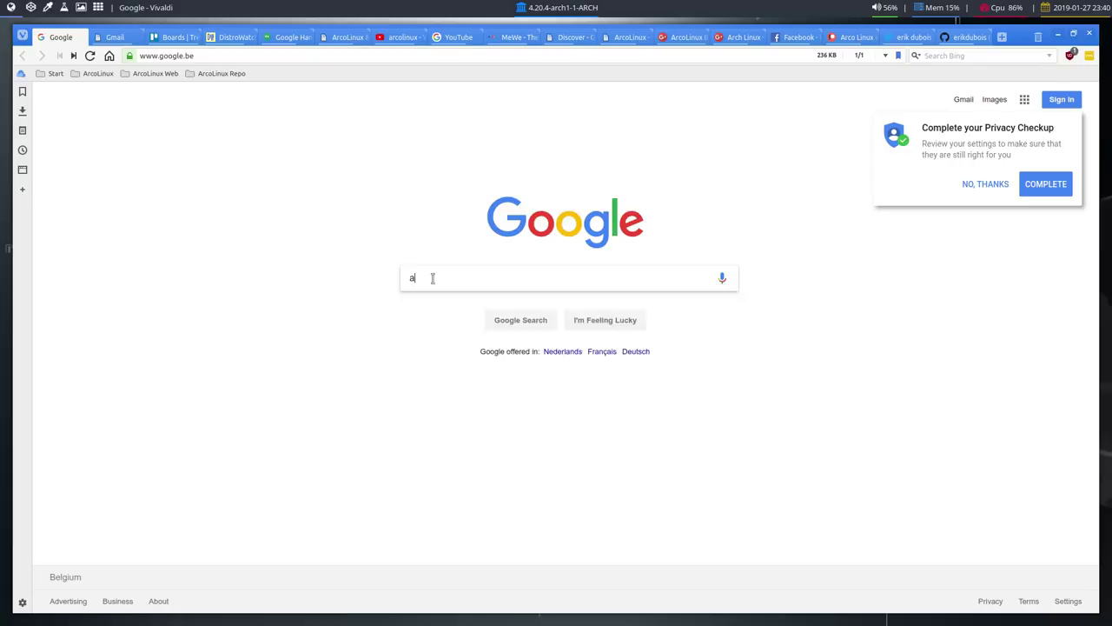
type("arch linux compton")
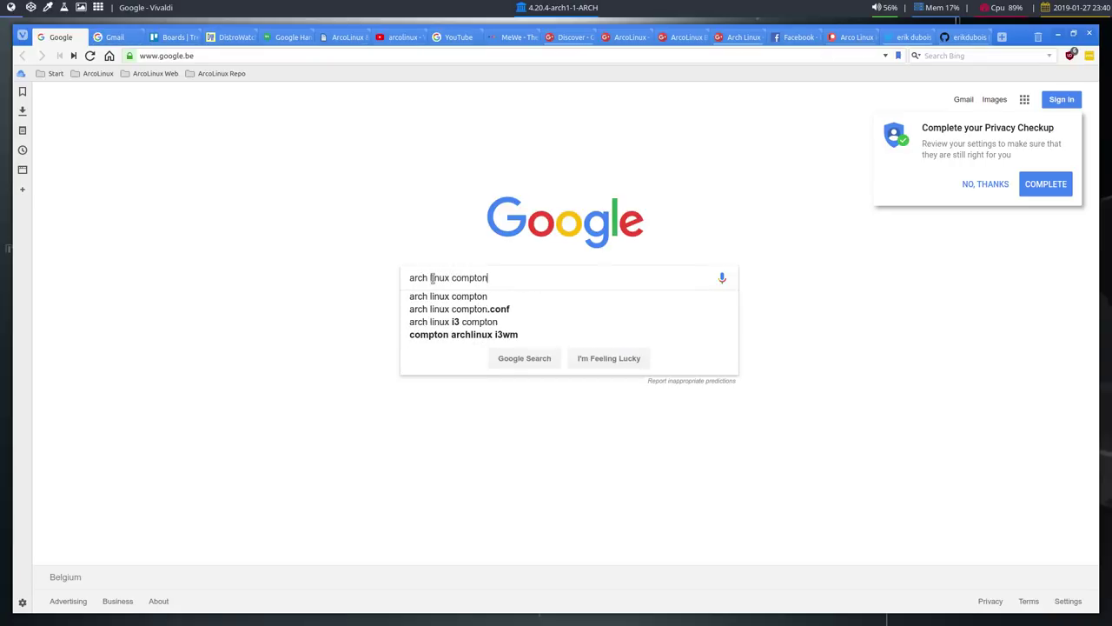
key("Return")
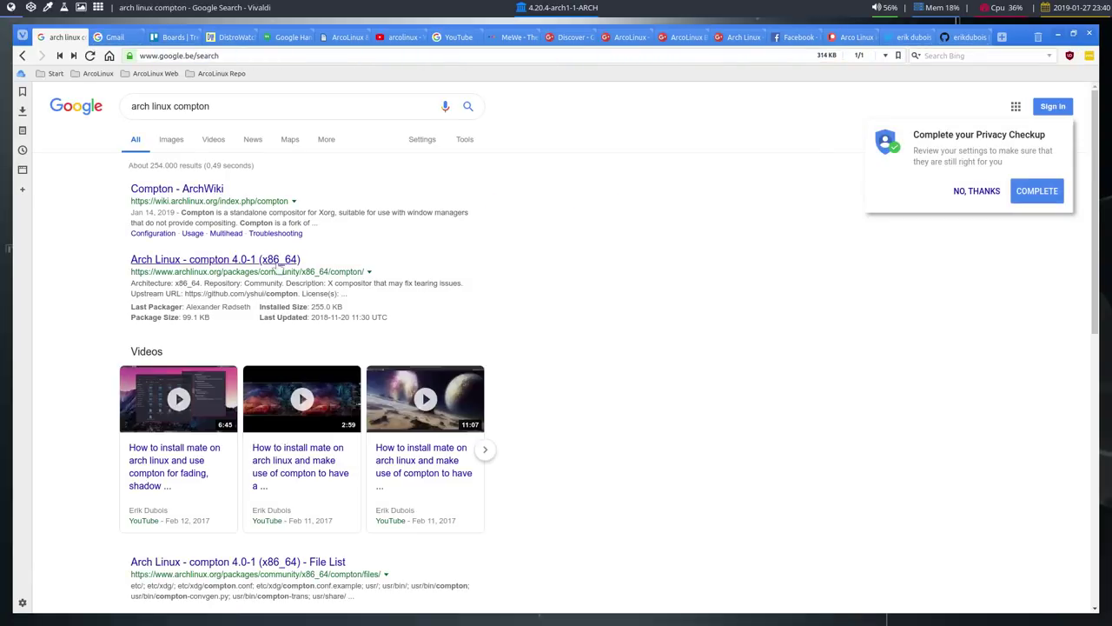
left_click(248, 262)
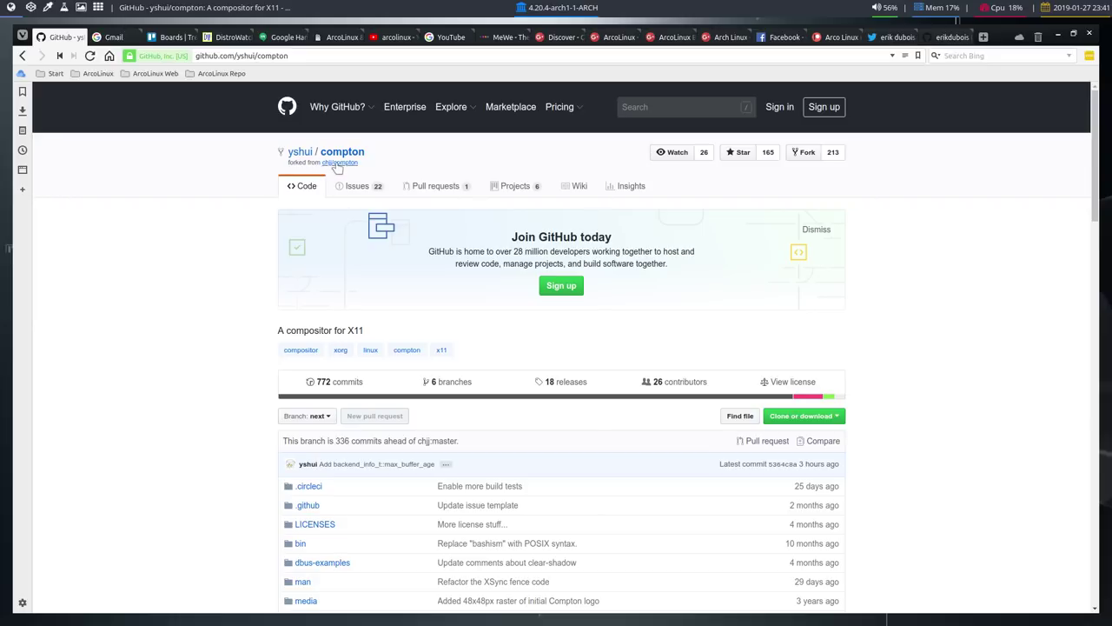
- Browse the original chjj/compton repository, return to the yshui/compton fork, and dismiss the Join GitHub banner
left_click(337, 164)
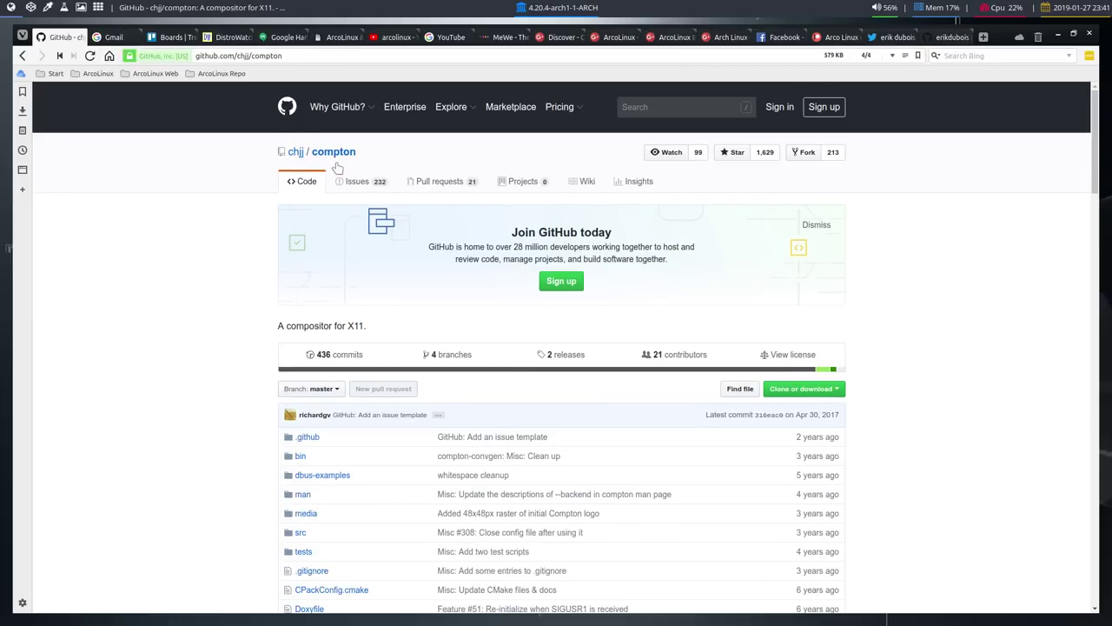
scroll(926, 382, "down", 3)
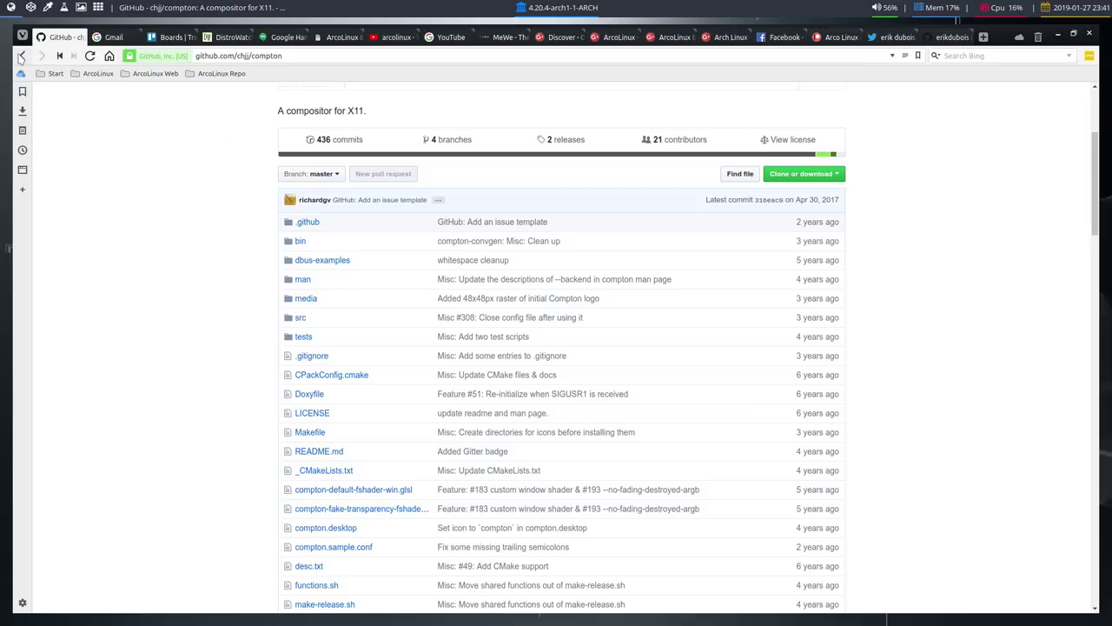
right_click(20, 57)
left_click(187, 227)
left_click(23, 57)
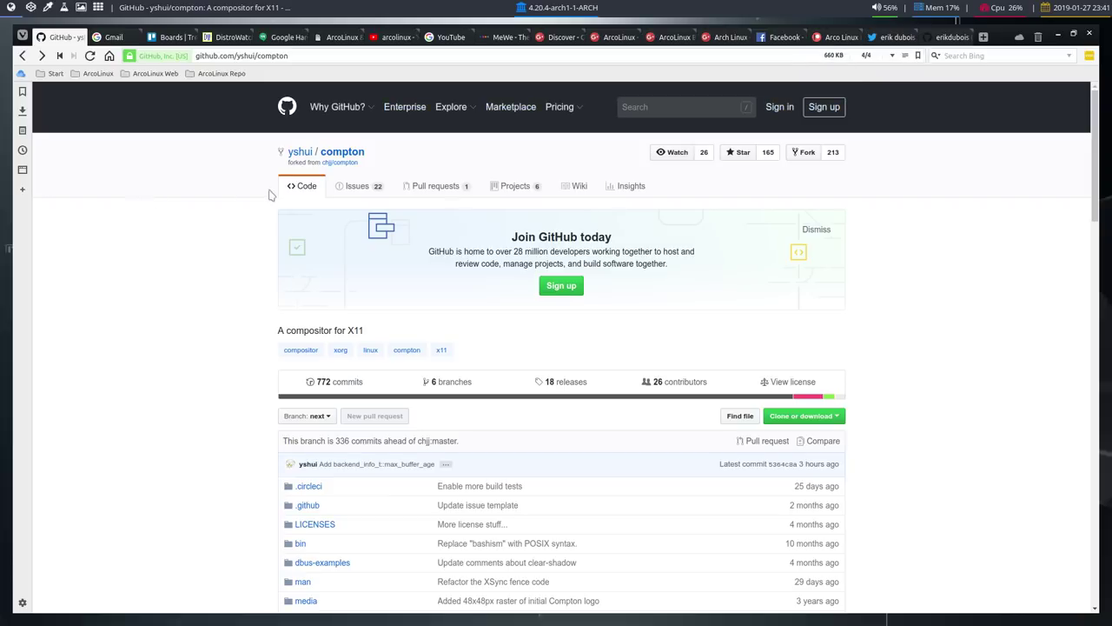
mouse_move(294, 159)
left_click(820, 231)
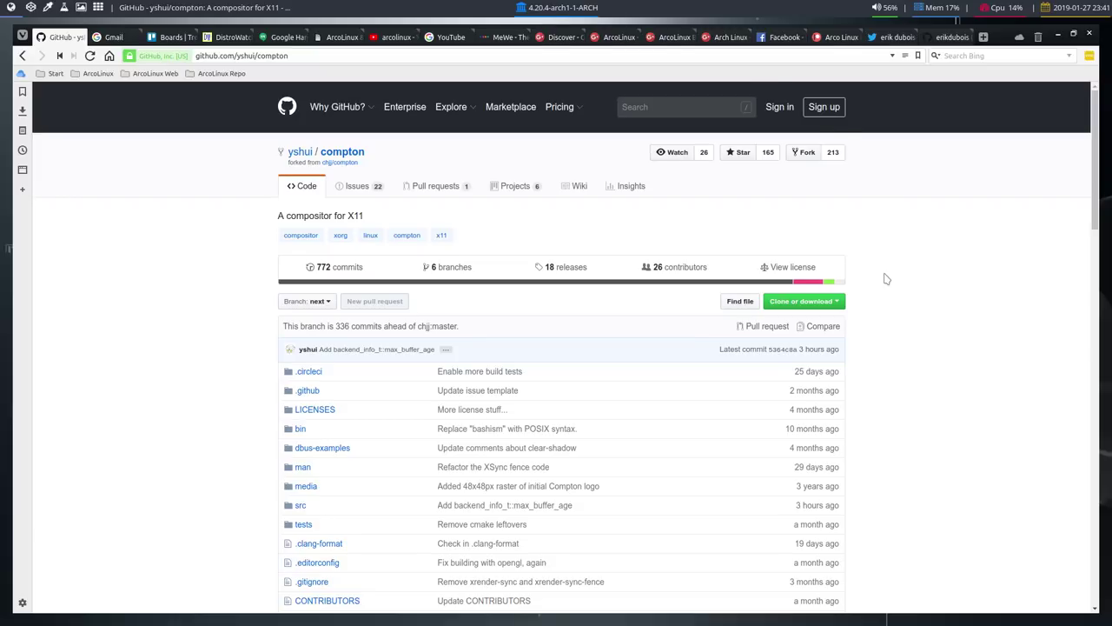
key("super+Return")
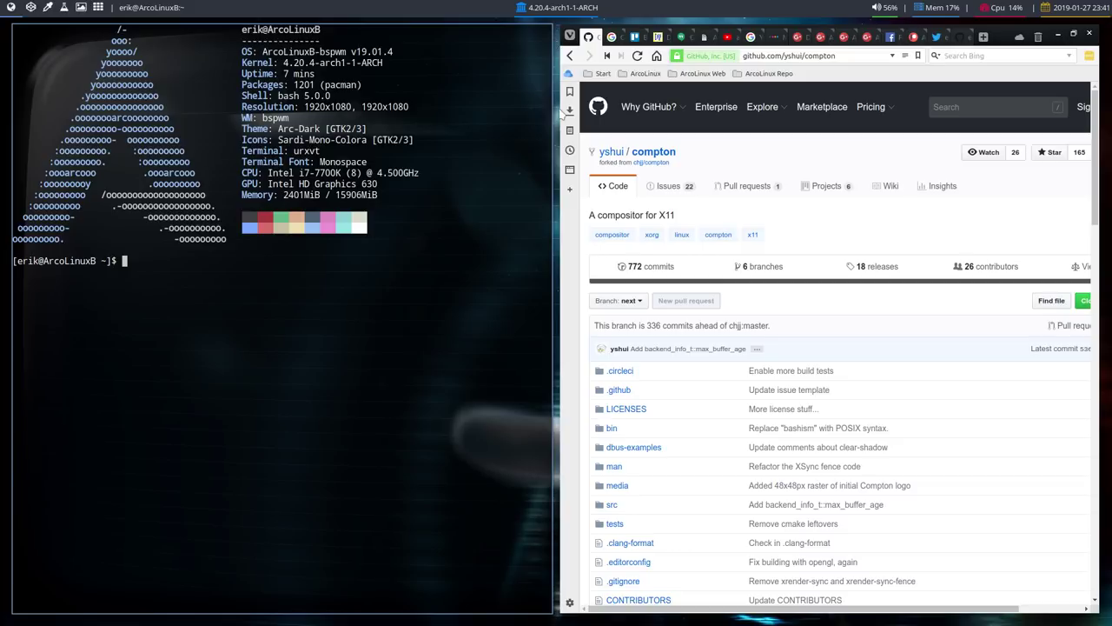
key("super+m")
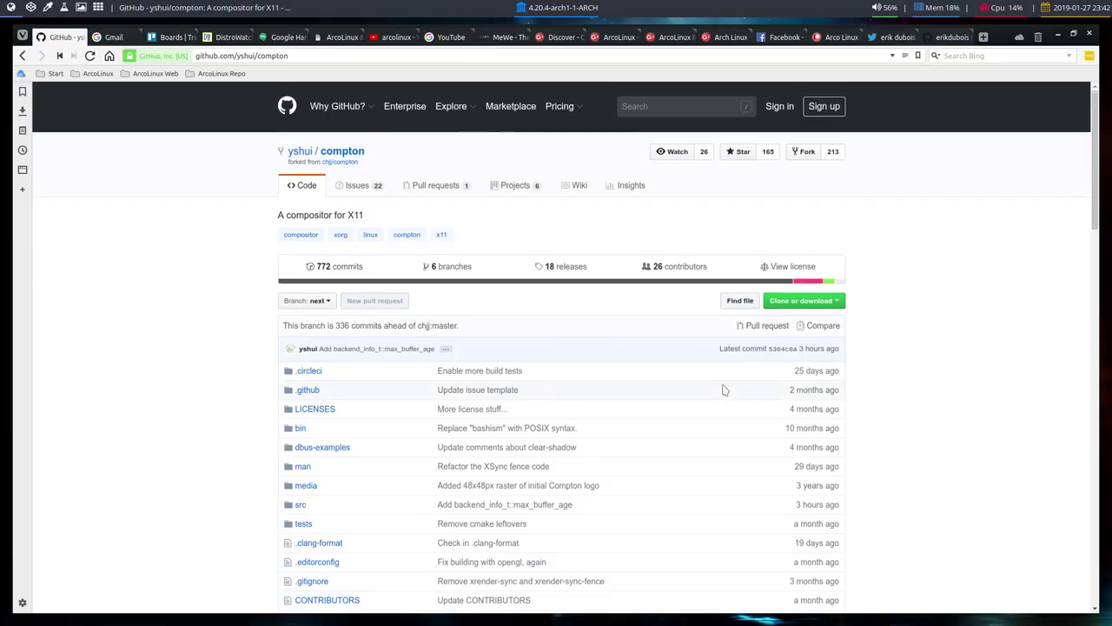
- Open compton.sample.conf in the repository, view it as raw text, then return to the formatted view
scroll(723, 387, "down", 3)
scroll(534, 351, "down", 2)
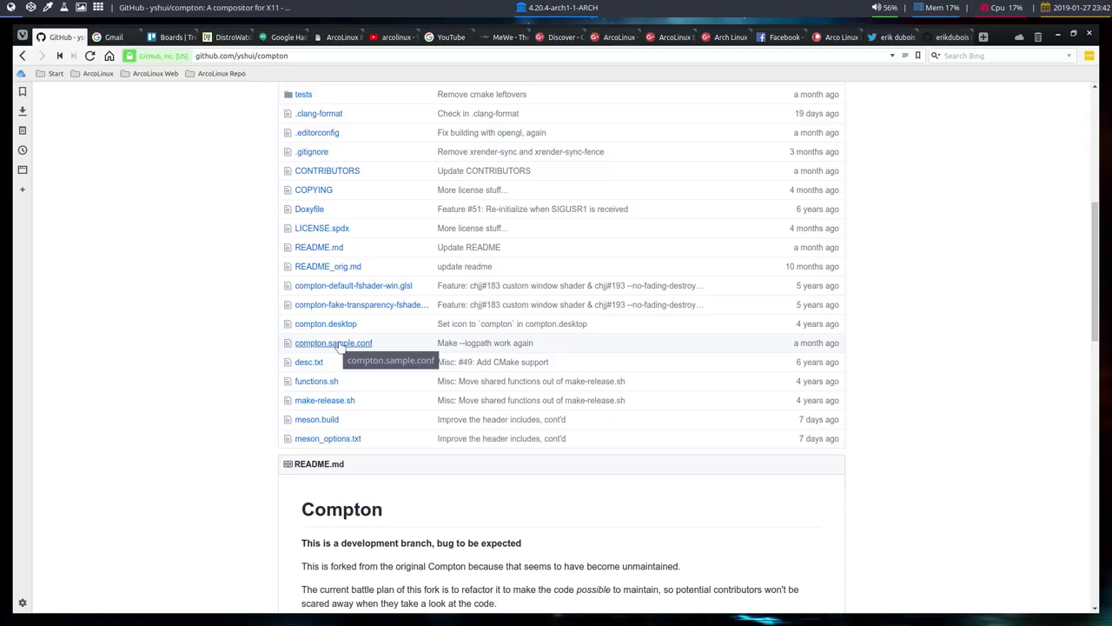
left_click(338, 345)
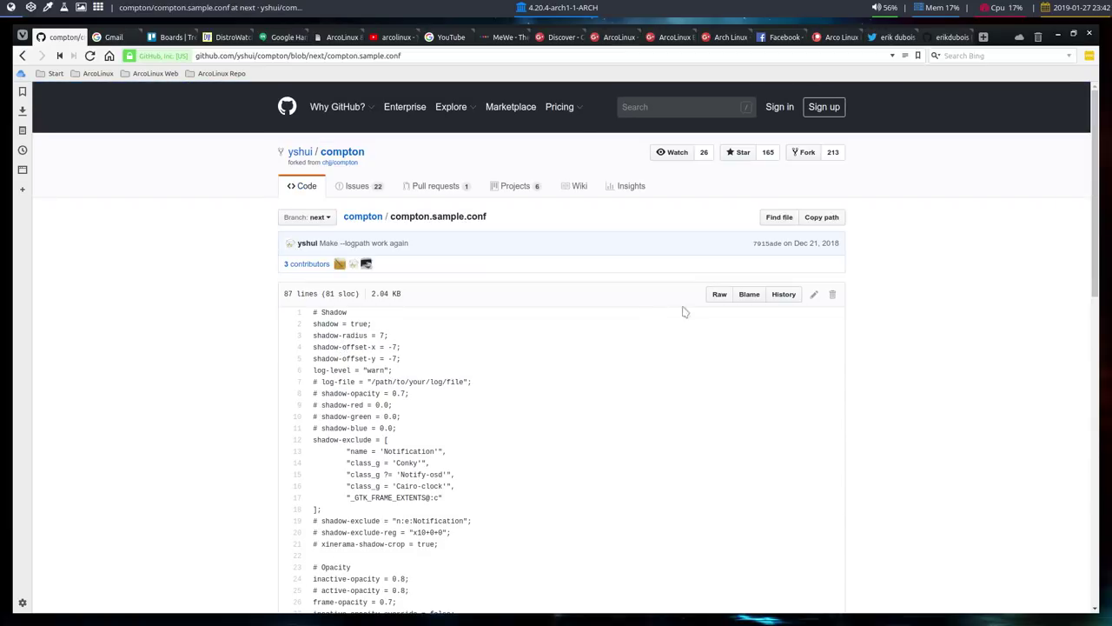
left_click(717, 295)
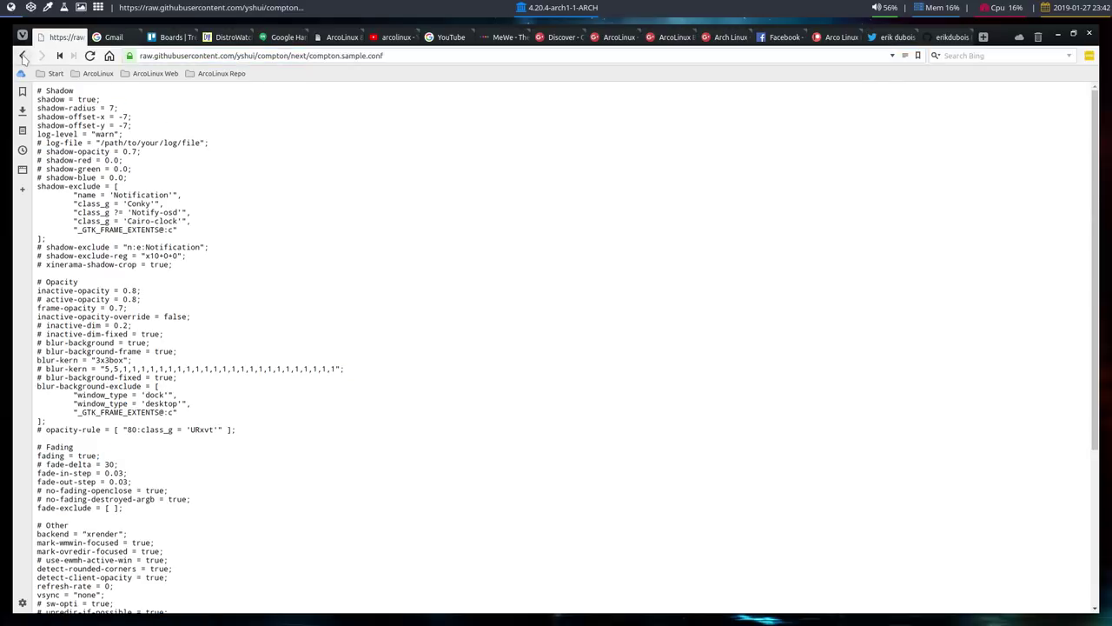
left_click(23, 56)
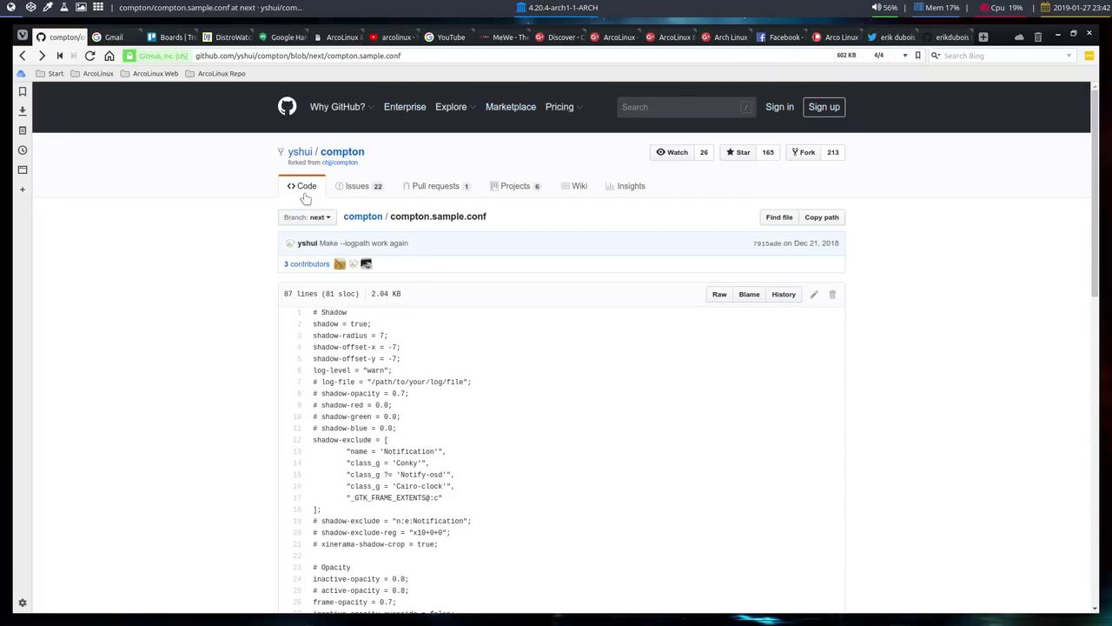
- Read through the sample config, select the shadow settings on lines 2–21, and switch to an empty workspace
scroll(370, 345, "down", 6)
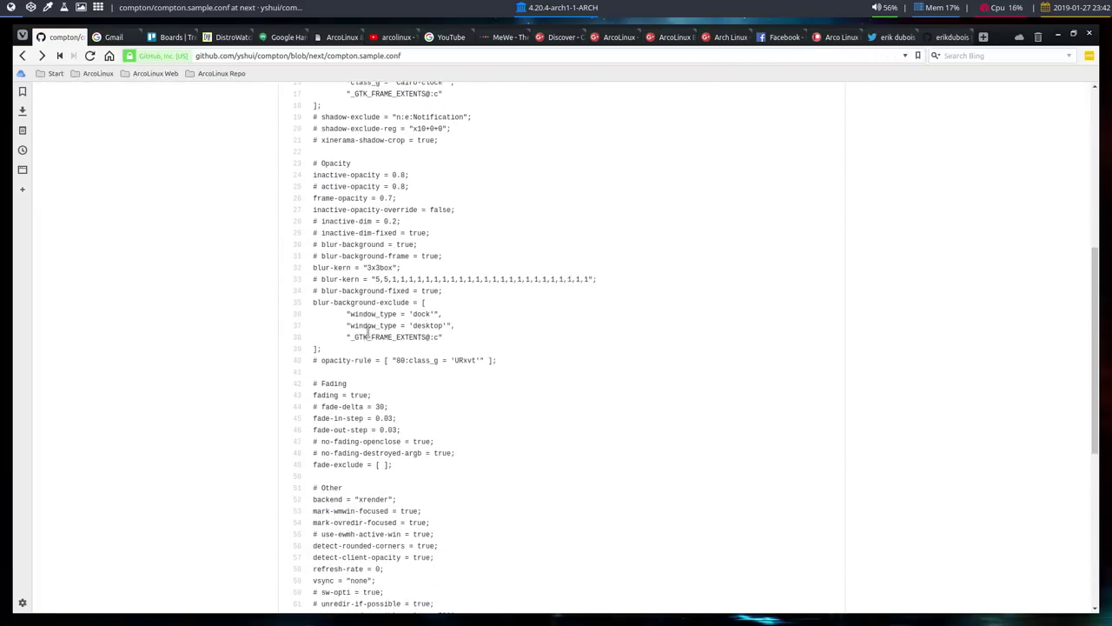
scroll(366, 332, "down", 5)
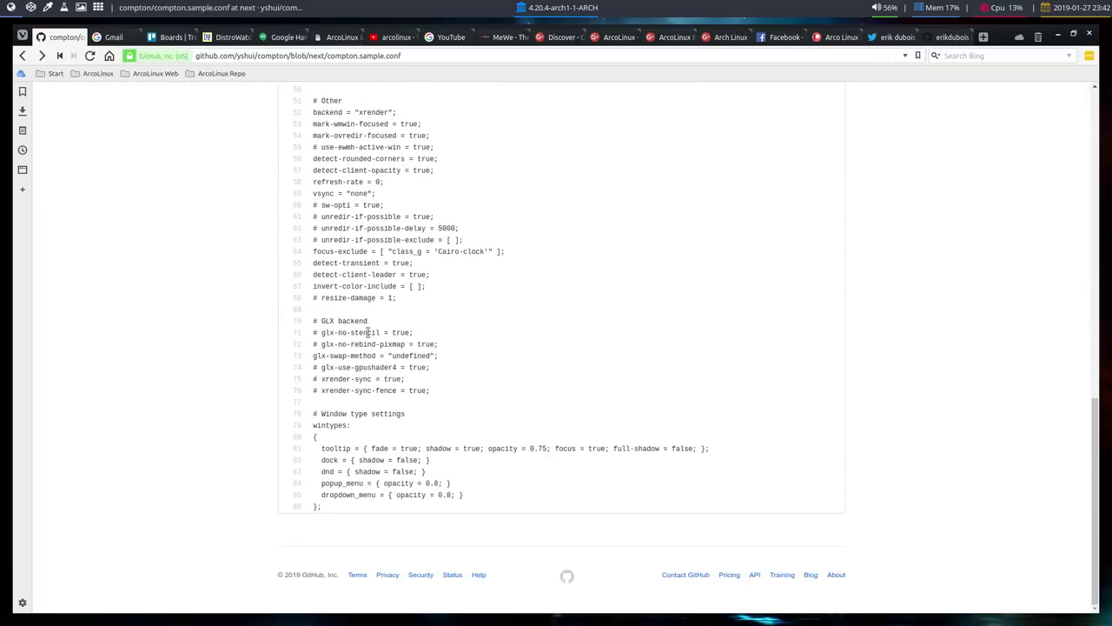
scroll(368, 333, "up", 10)
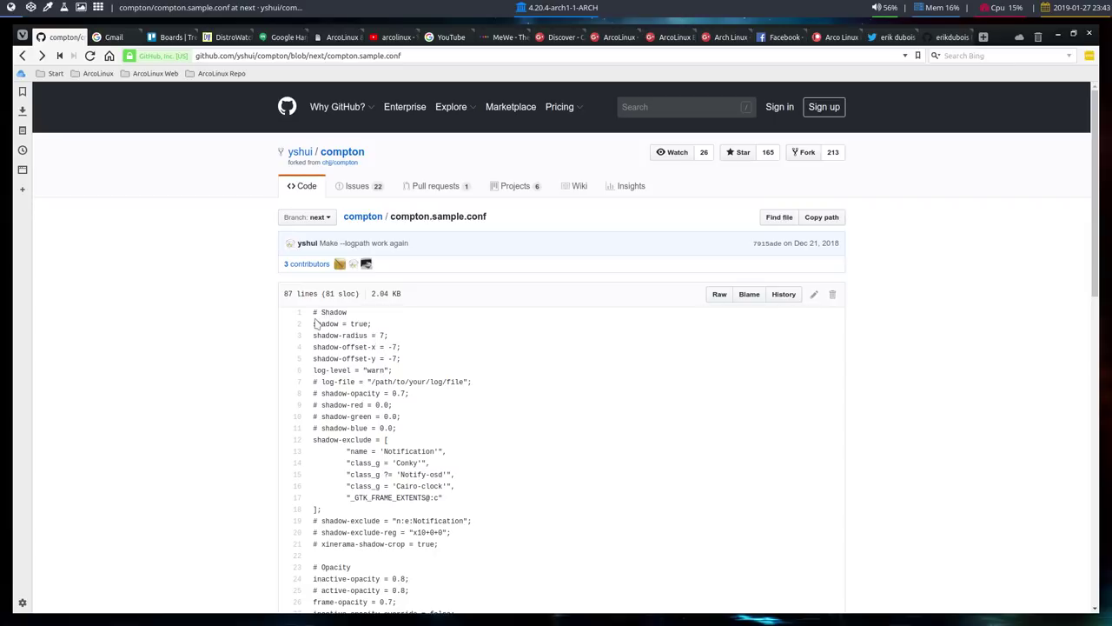
left_click_drag(316, 326, 431, 548)
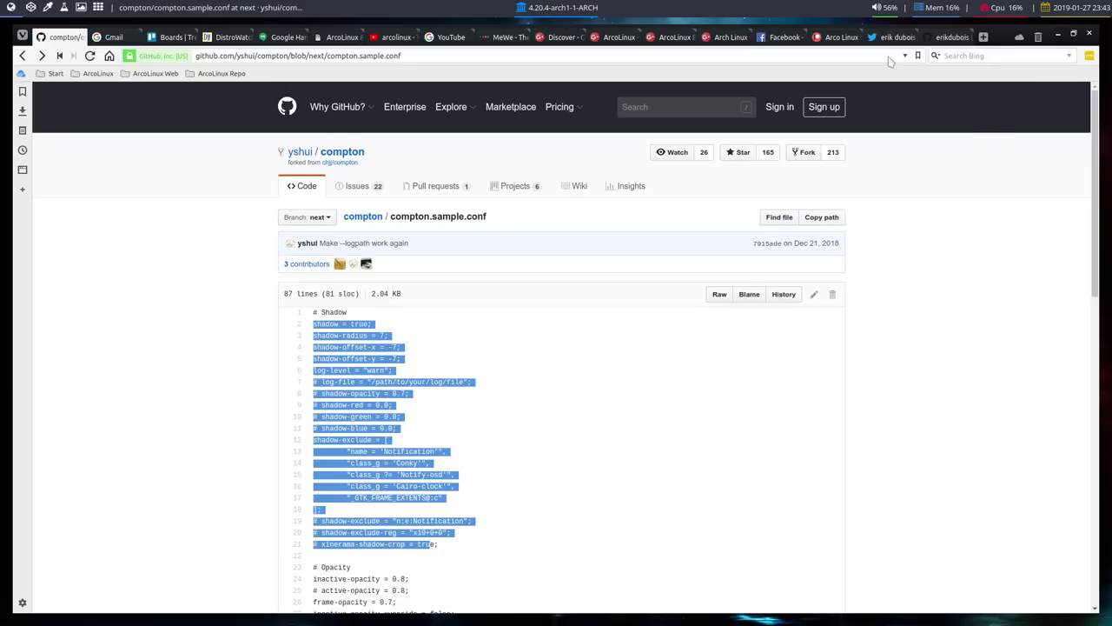
left_click(27, 7)
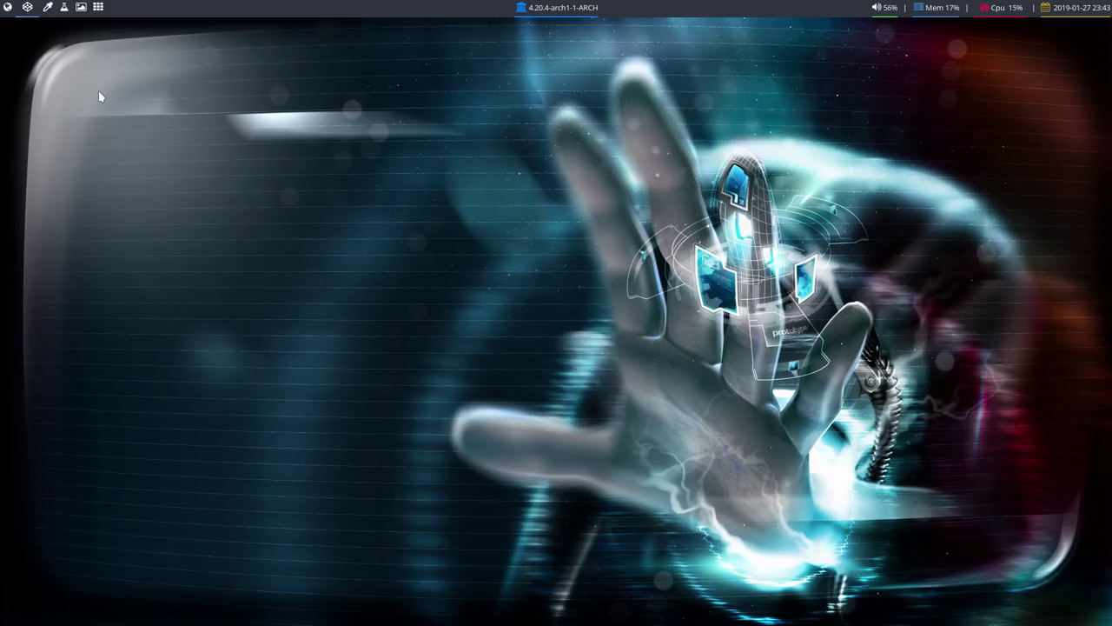
- Open the file manager full-screen, briefly opening and closing a terminal alongside it
key("super+shift+Return")
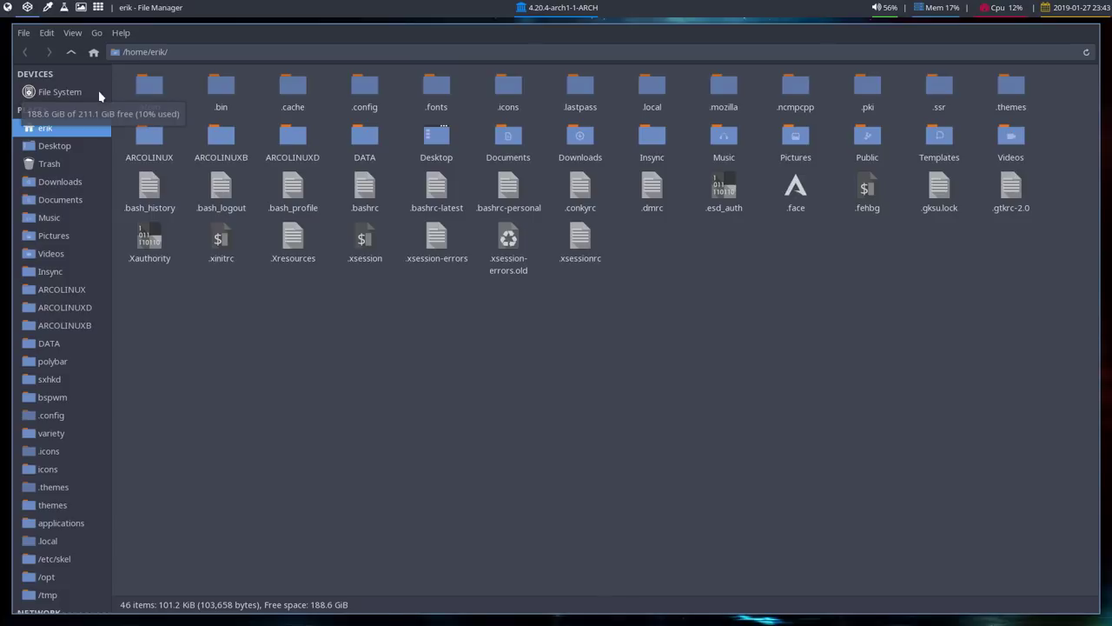
key("super+Return")
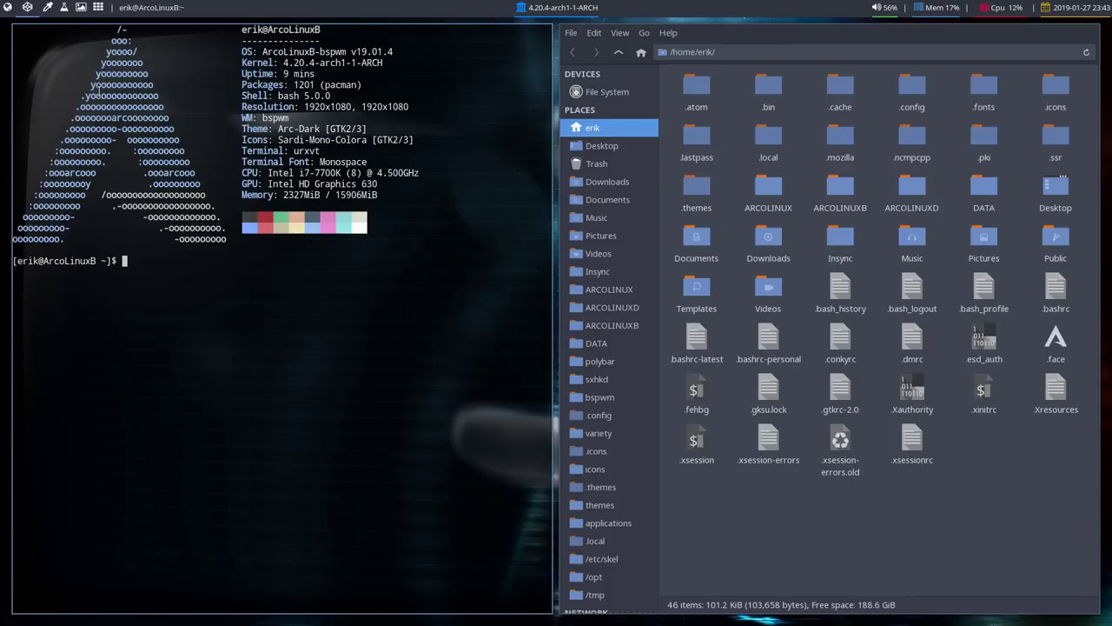
key("super+q")
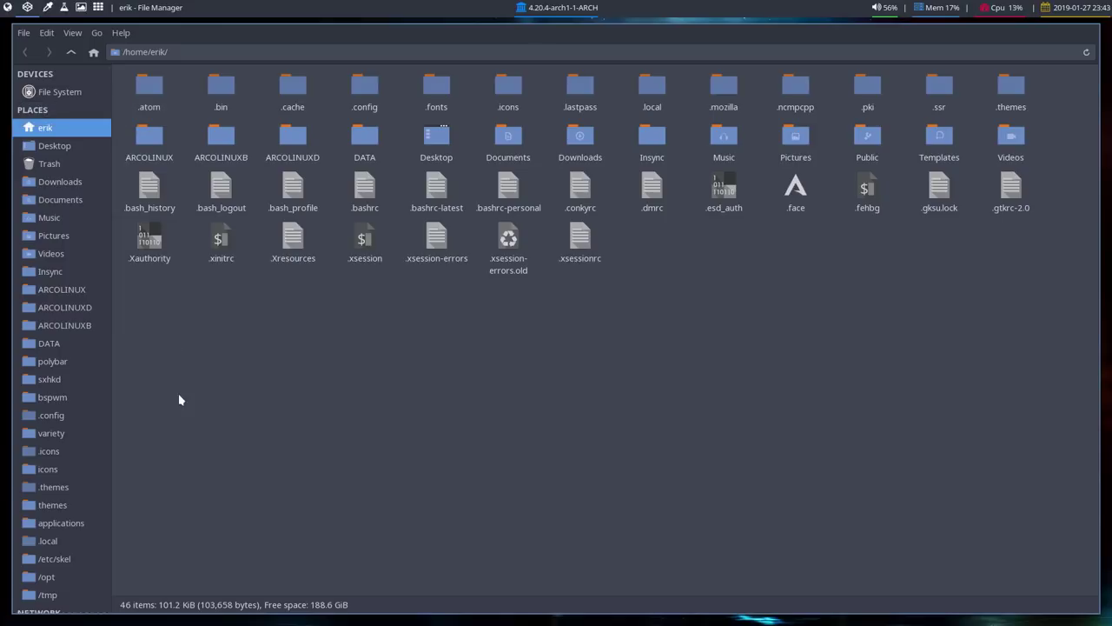
- In ~/.config/bspwm, open compton.conf.github in Sublime Text
left_click(74, 398)
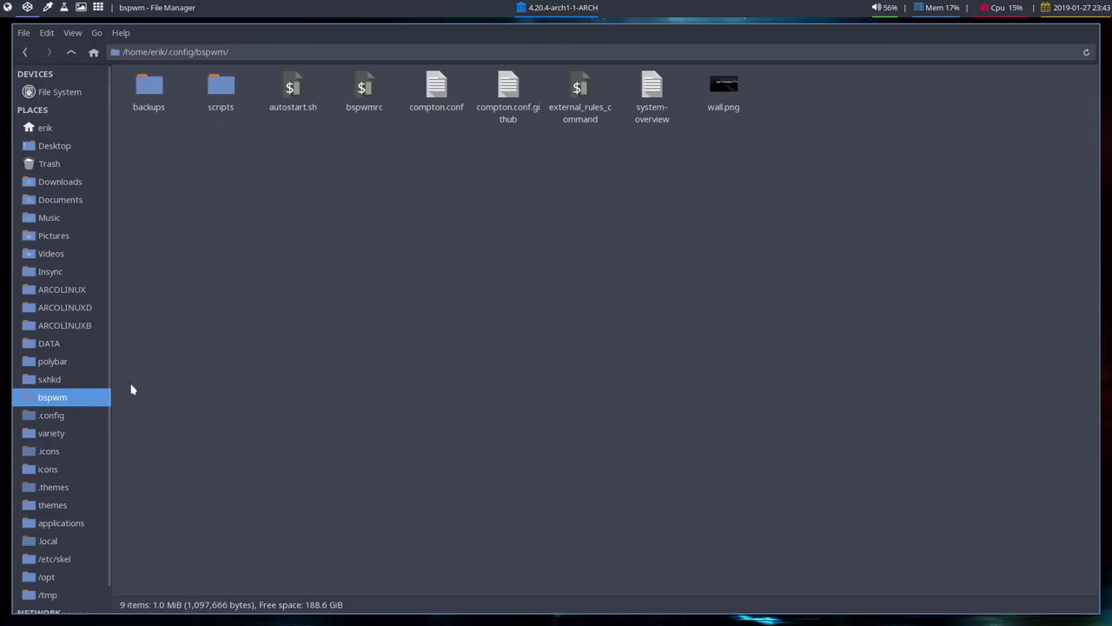
left_click(434, 87)
left_click_drag(437, 158, 509, 99)
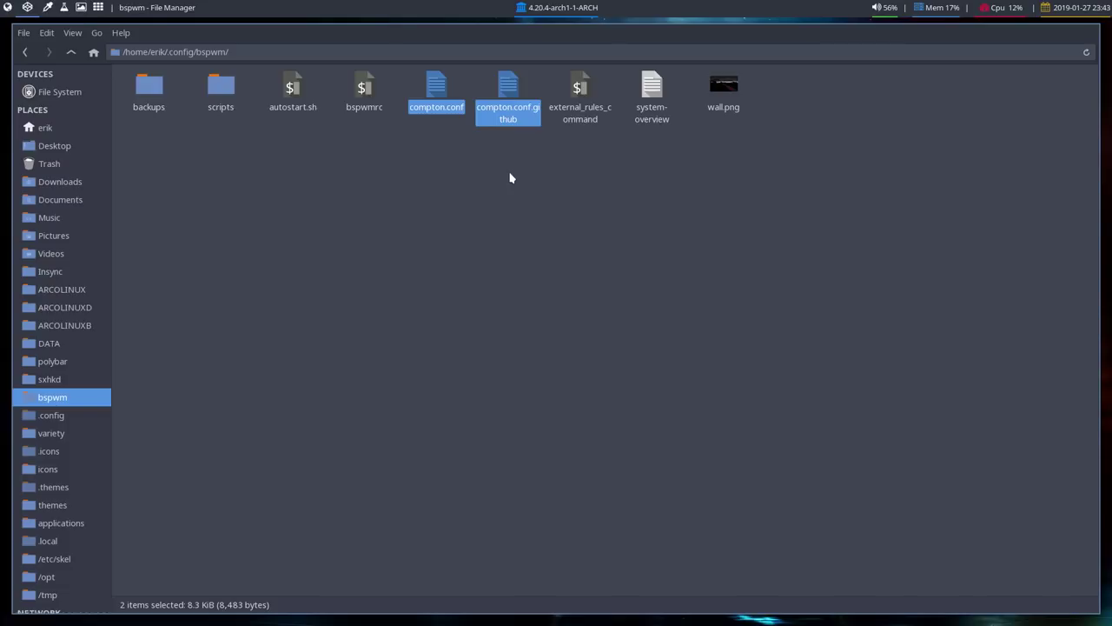
left_click(426, 148)
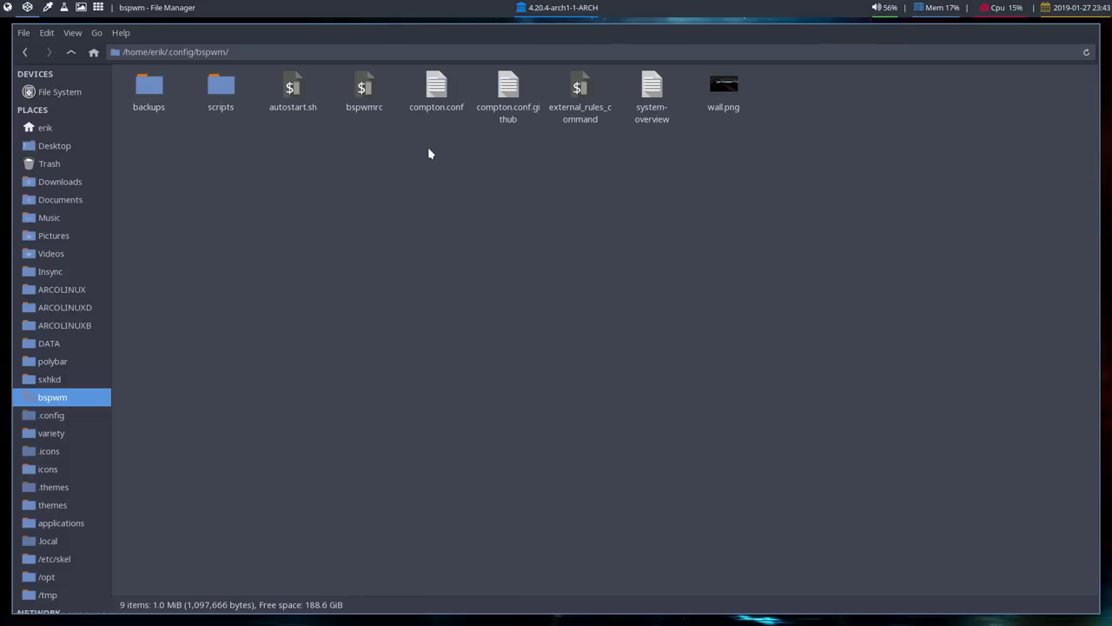
left_click(503, 95)
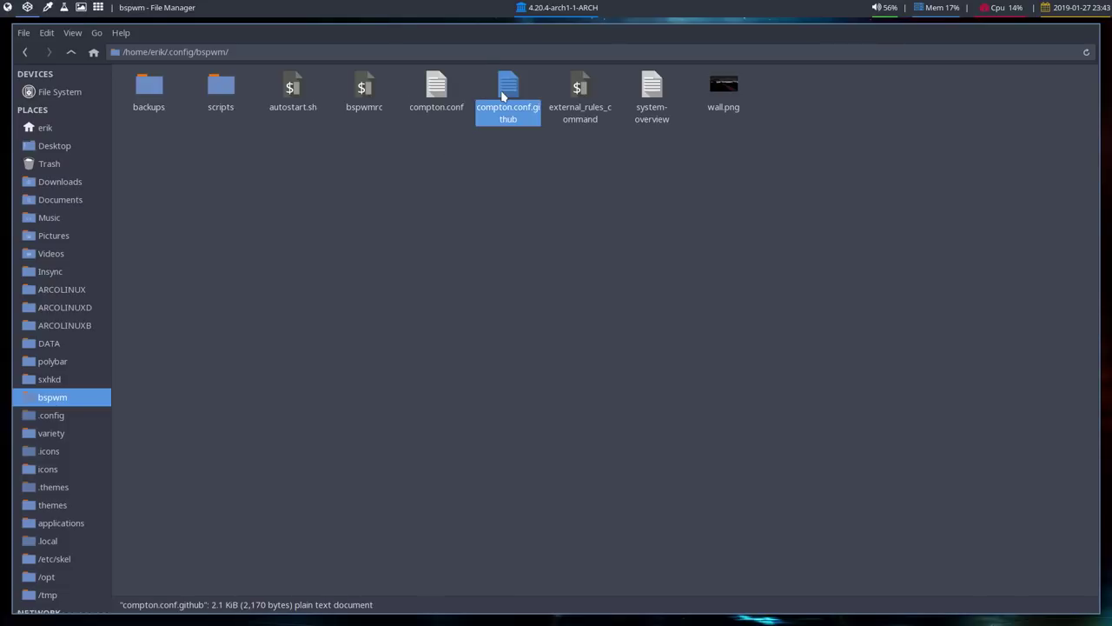
double_click(502, 95)
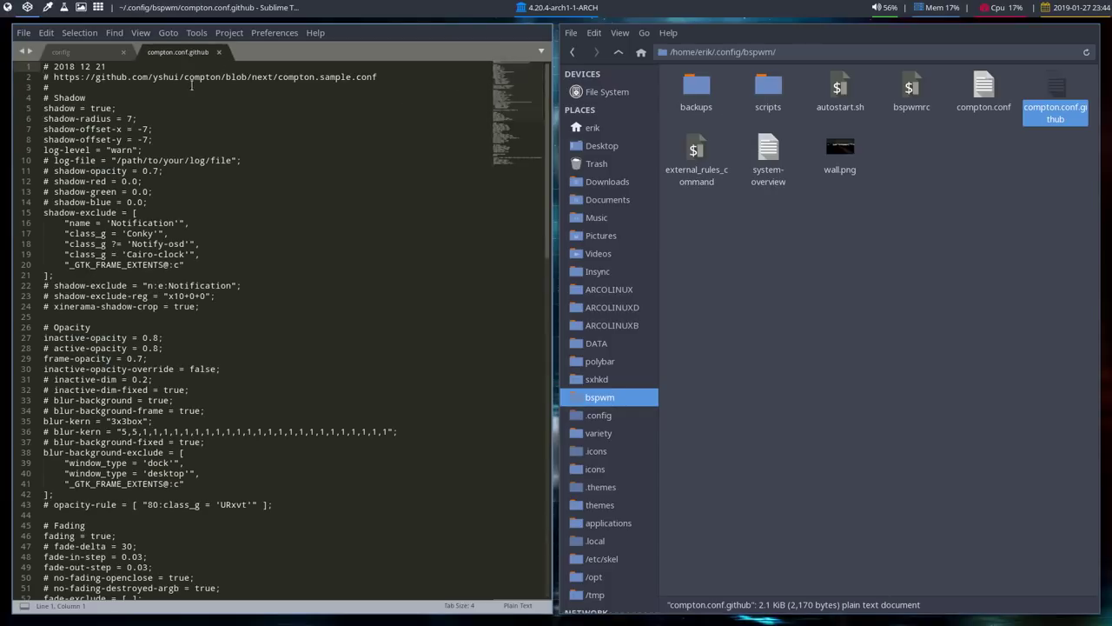
- Delete the trailing space after the date on line 1 of compton.conf.github, then close Sublime Text
left_click_drag(54, 76, 376, 77)
left_click(379, 76)
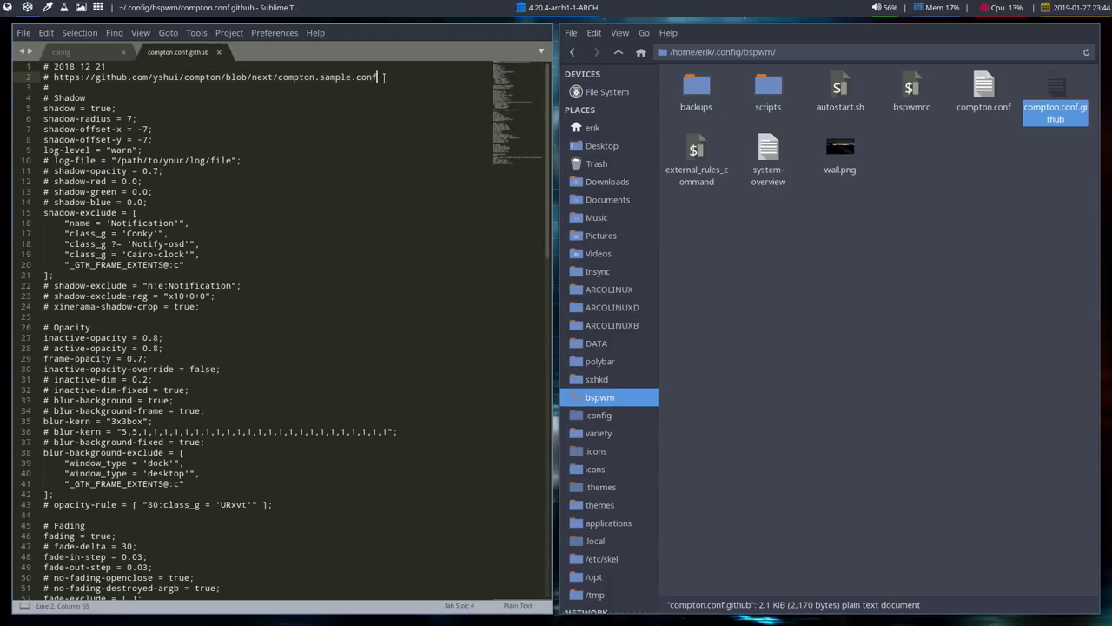
left_click(126, 66)
key("BackSpace")
left_click(983, 142)
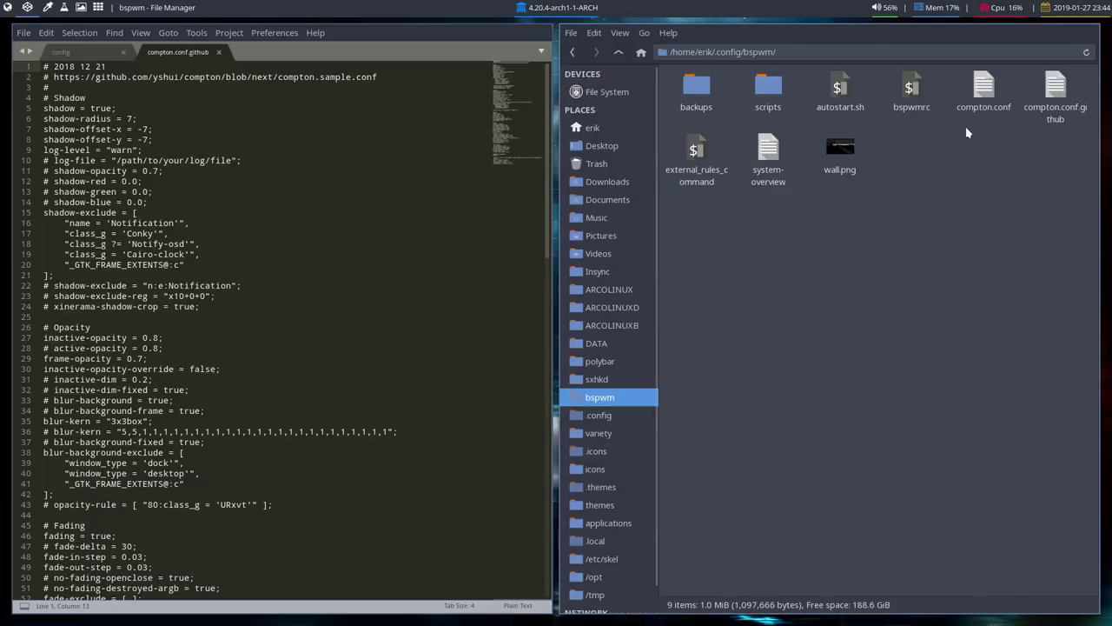
key("super+q")
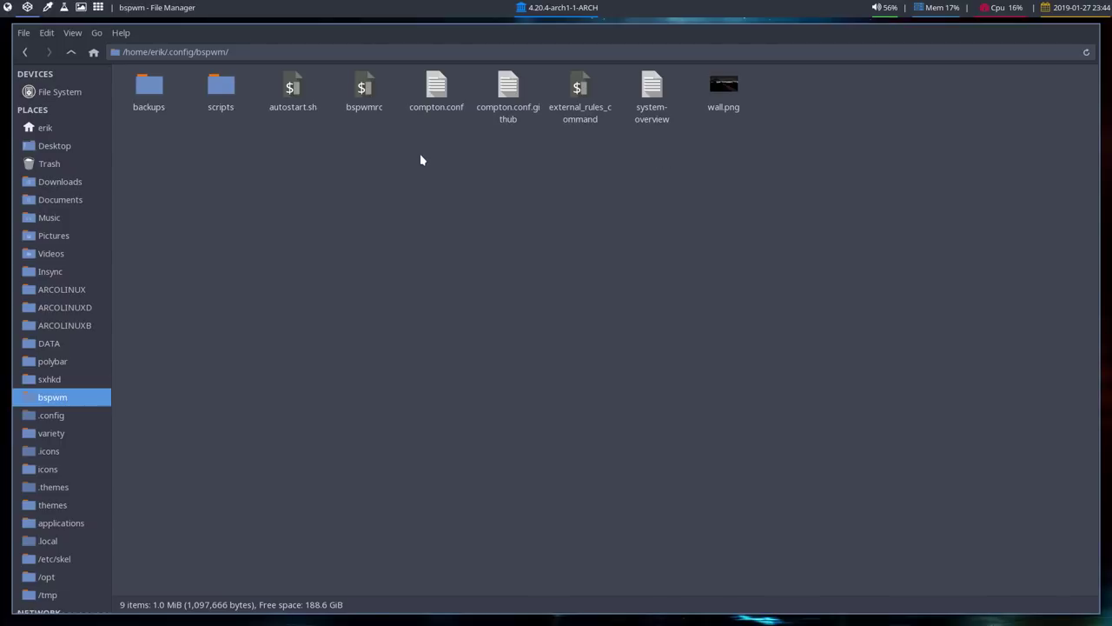
- Open compton.conf and compton.conf.github in a Meld comparison and close the file manager
left_click_drag(415, 154, 513, 85)
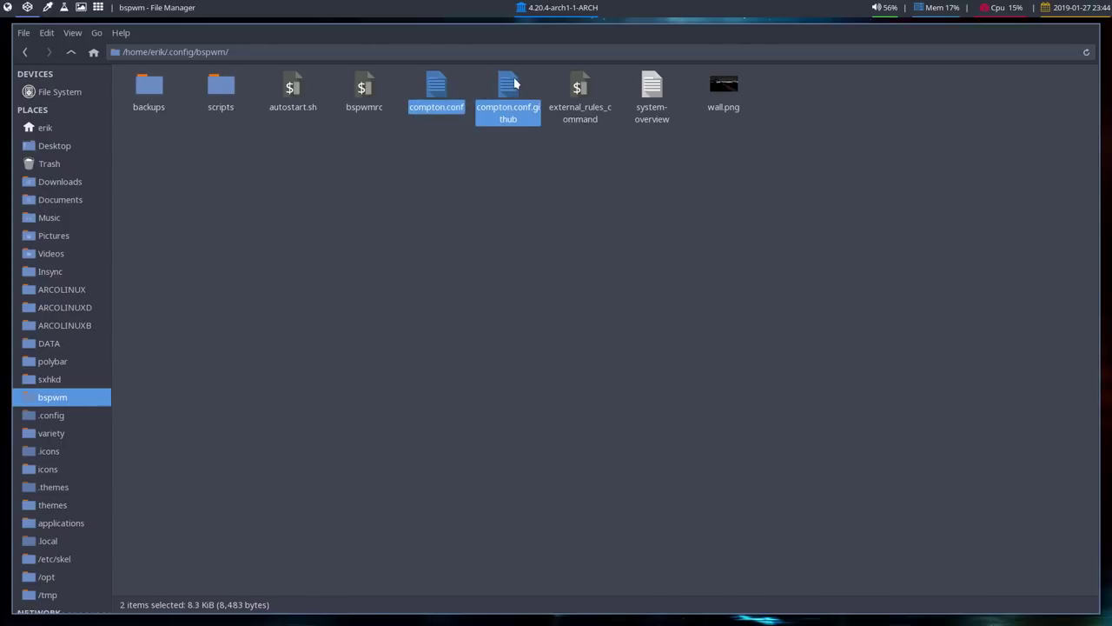
right_click(513, 85)
left_click(581, 248)
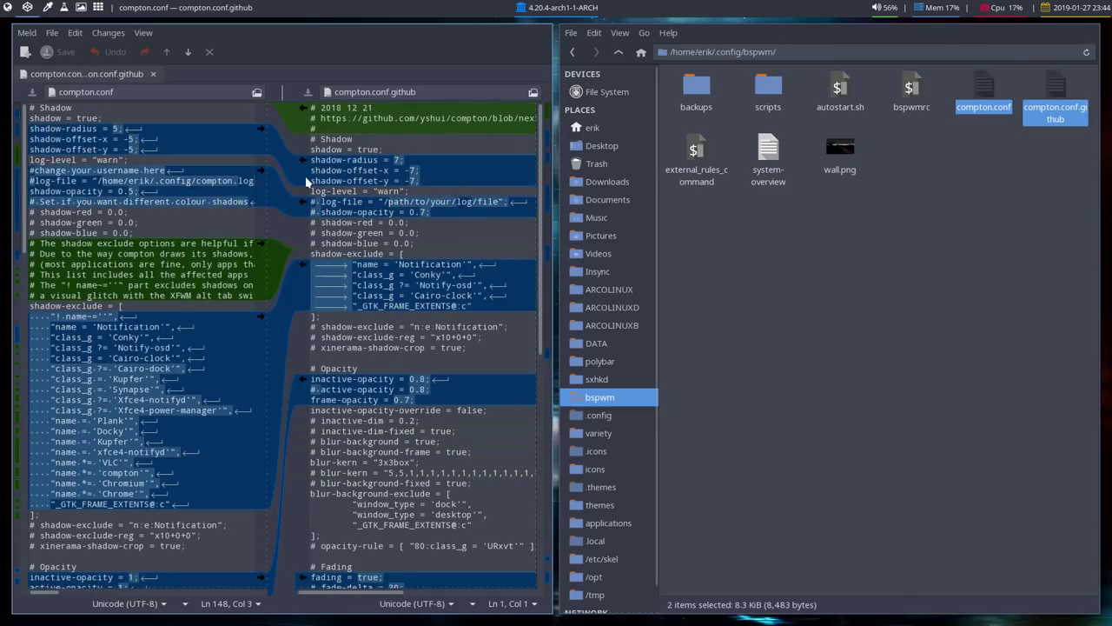
left_click(778, 332)
key("super+q")
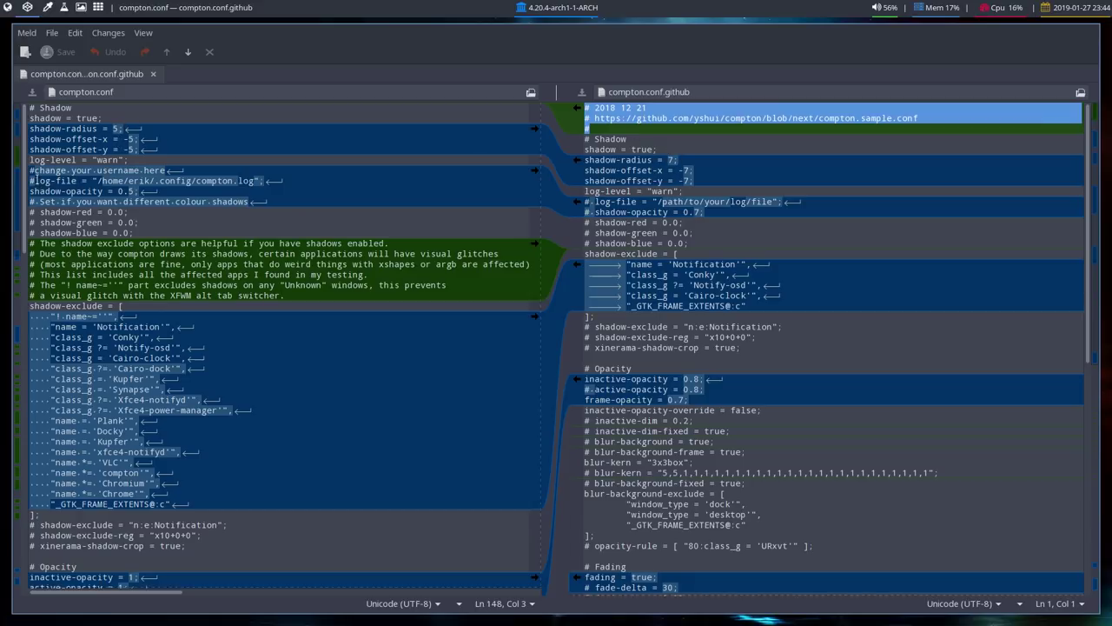
- Inspect the differing log-file path and the local versus upstream shadow-exclude blocks
left_click(36, 185)
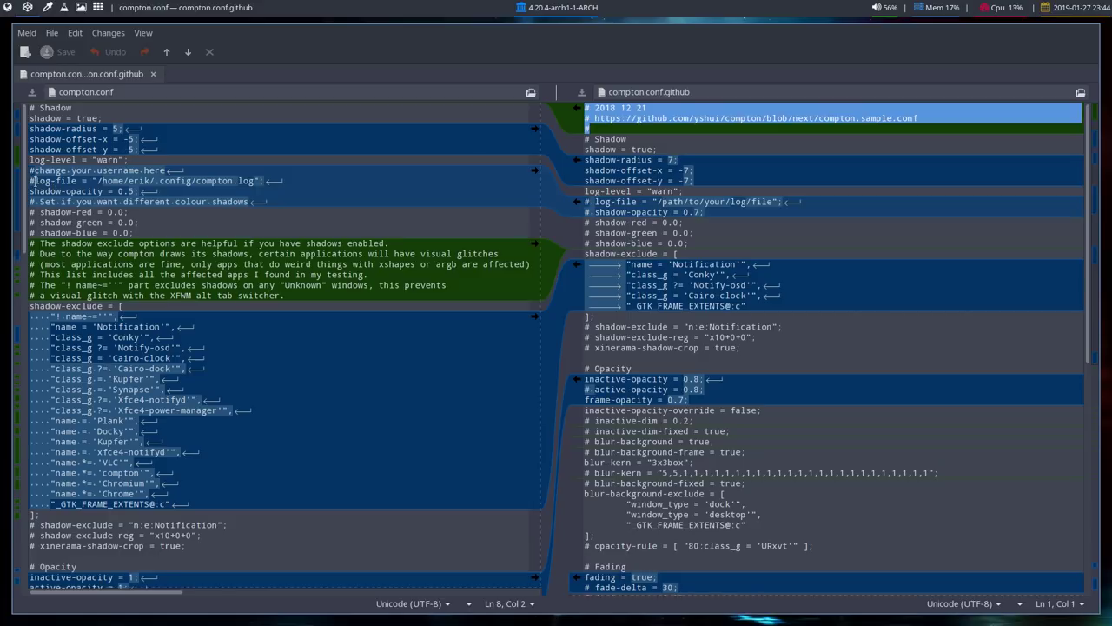
double_click(135, 181)
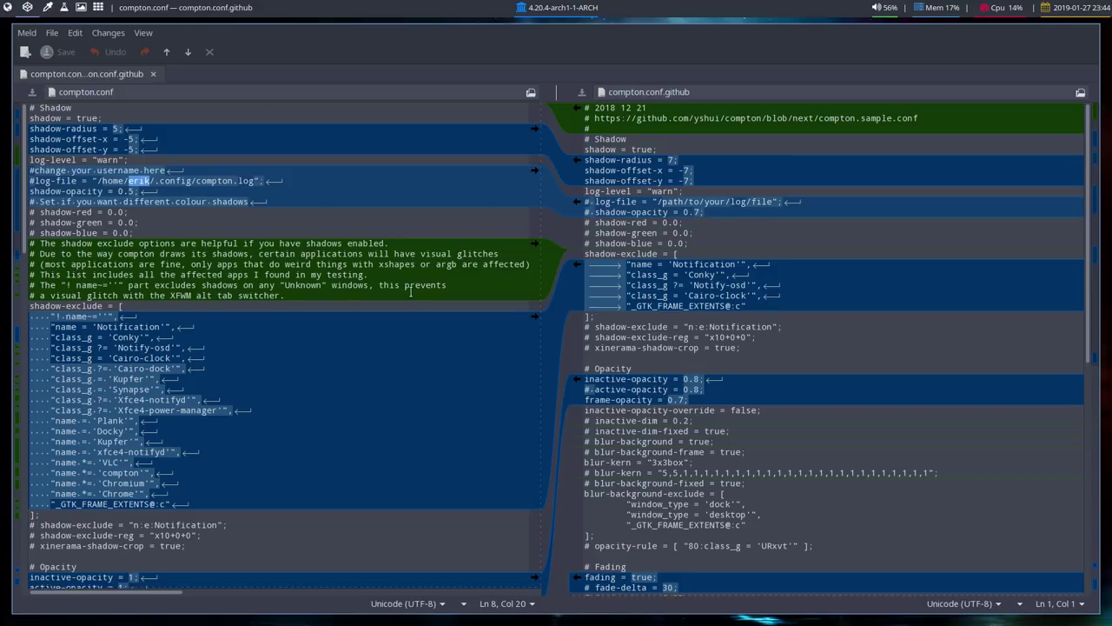
left_click_drag(310, 291, 31, 244)
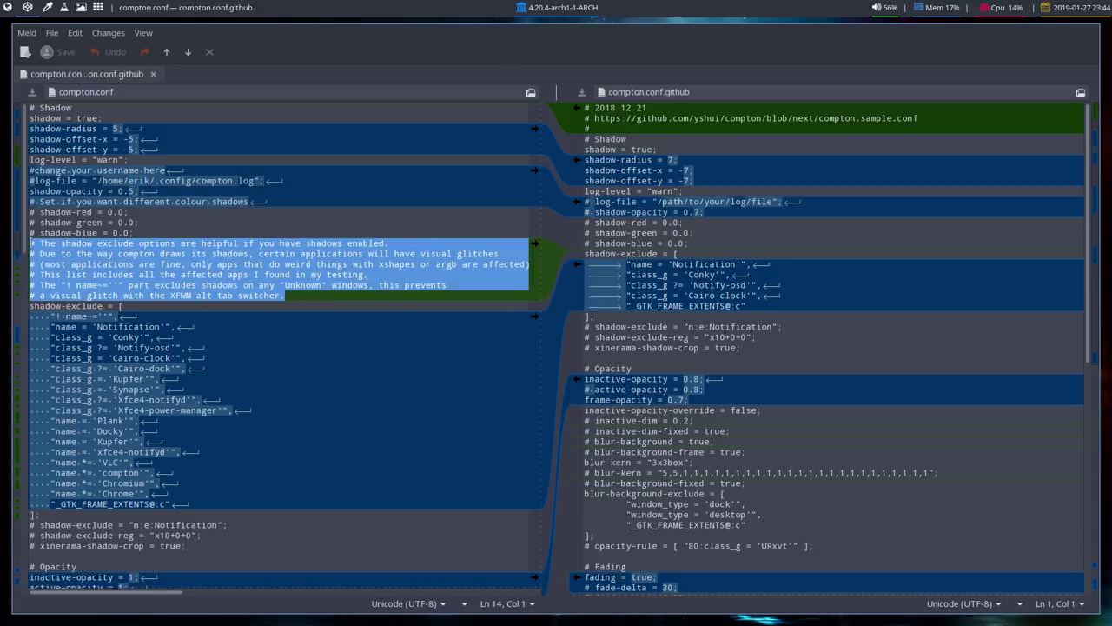
scroll(198, 263, "down", 5)
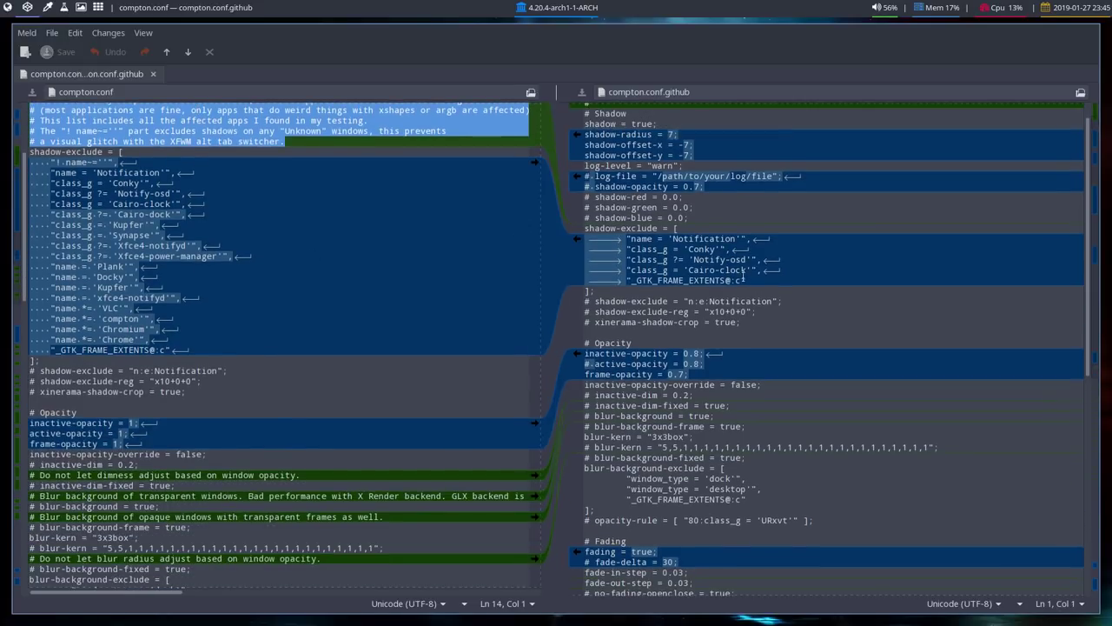
left_click_drag(749, 280, 588, 239)
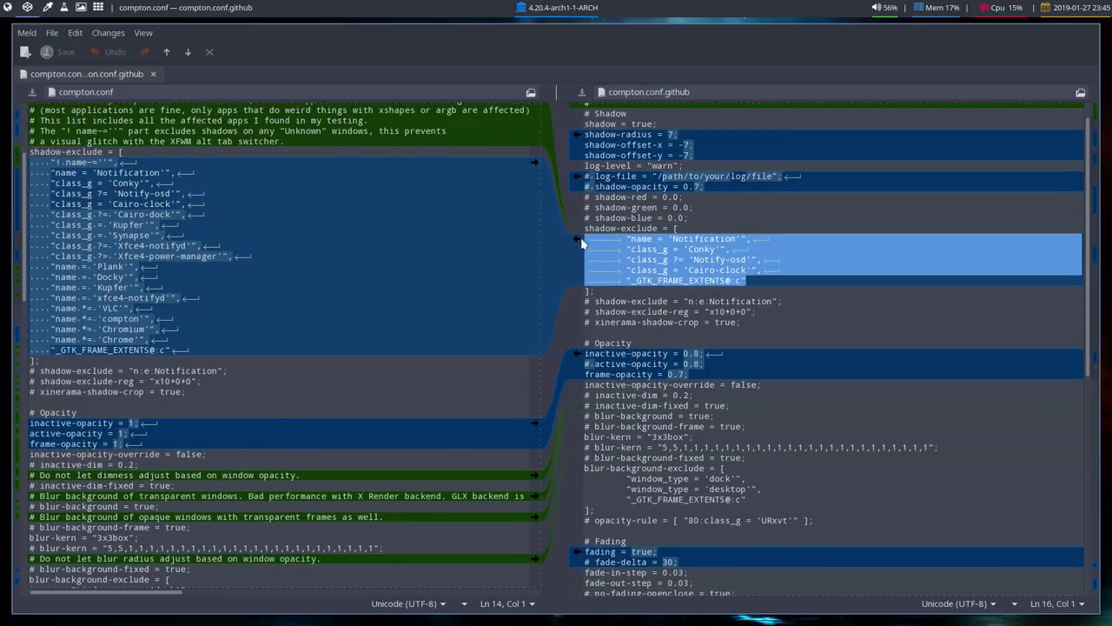
left_click(209, 328)
left_click_drag(181, 349, 30, 161)
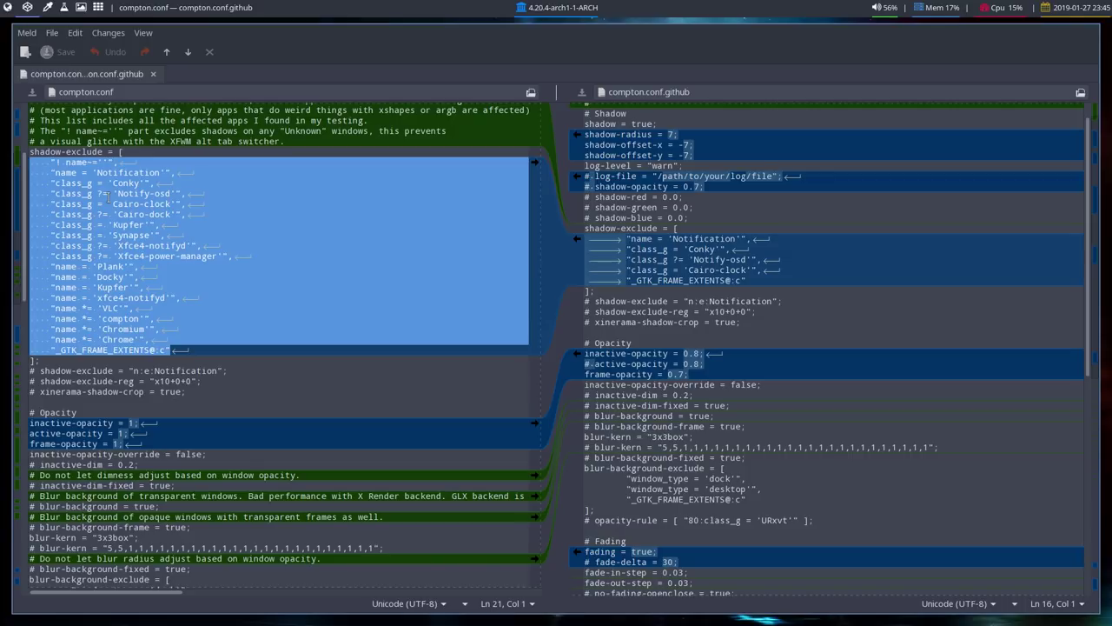
scroll(107, 198, "up", 2)
left_click(54, 204)
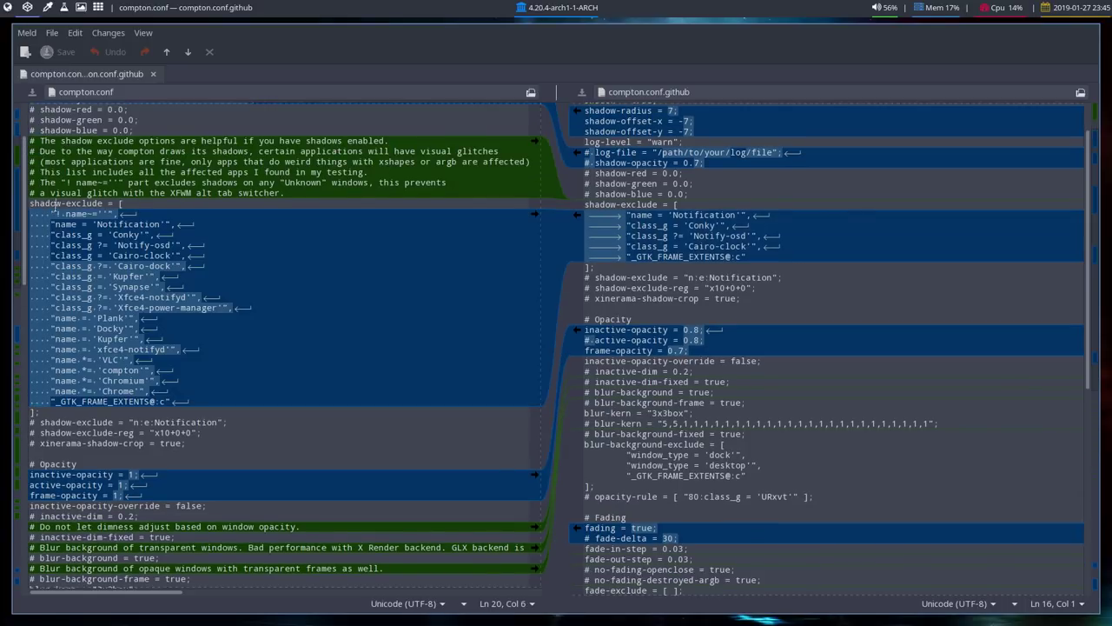
left_click(85, 204)
left_click(79, 203)
scroll(126, 287, "down", 5)
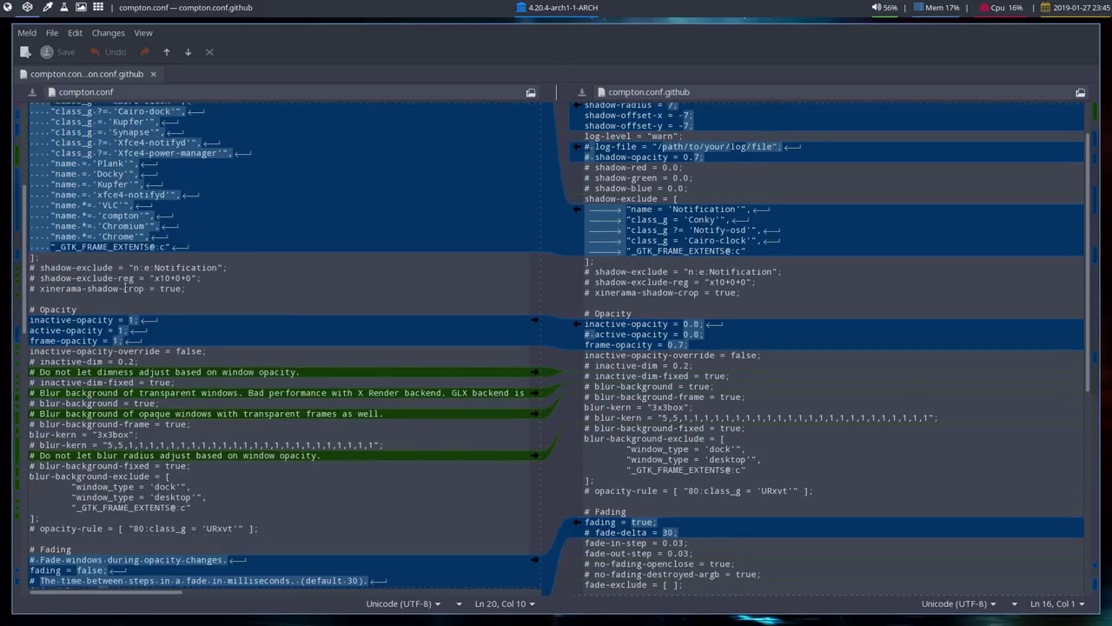
scroll(125, 288, "down", 2)
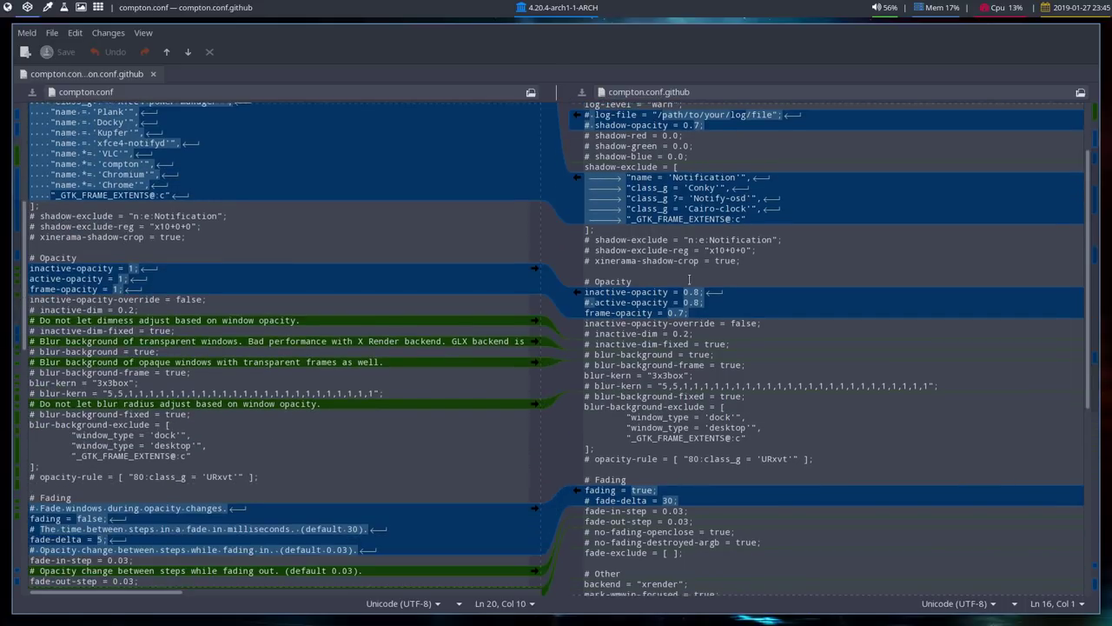
left_click(143, 268)
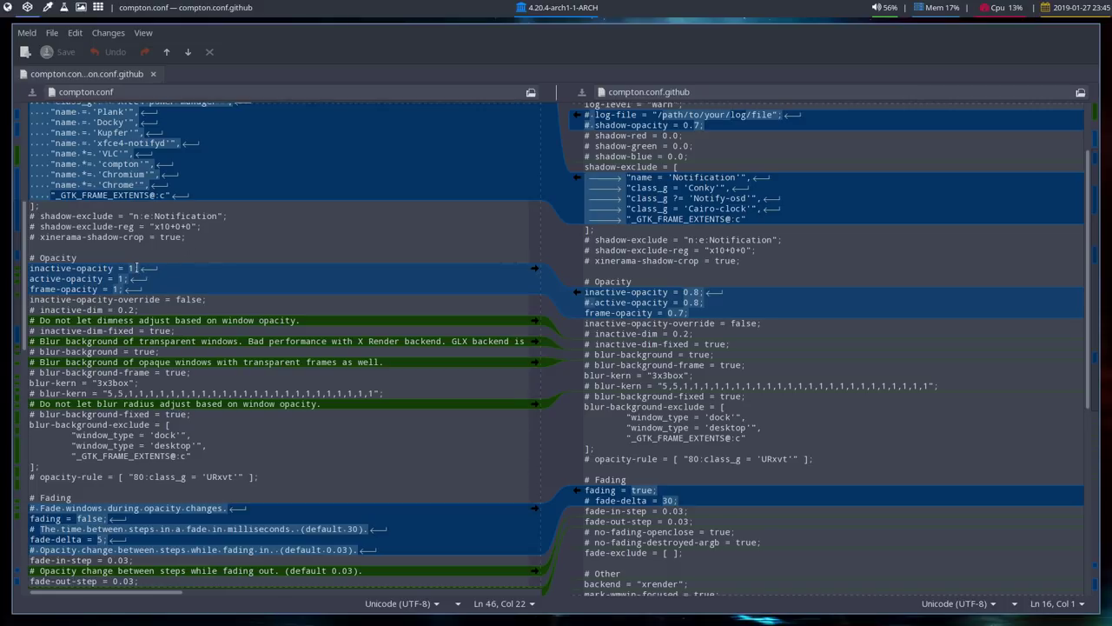
key("Left")
scroll(165, 272, "down", 1)
scroll(164, 272, "down", 1)
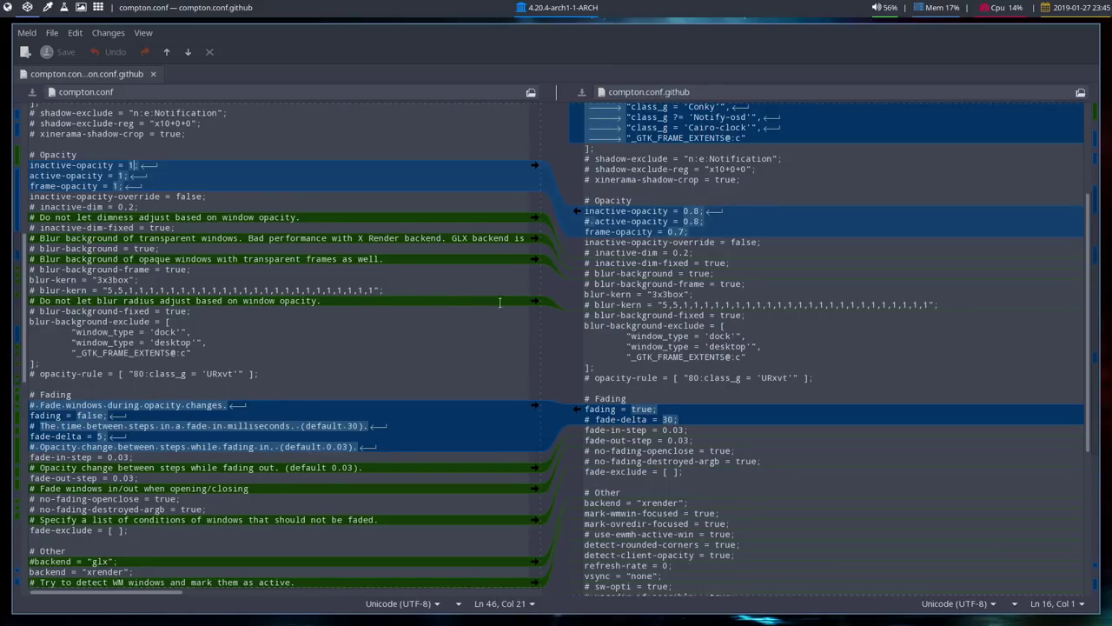
key("alt+Down")
key("alt+Down")
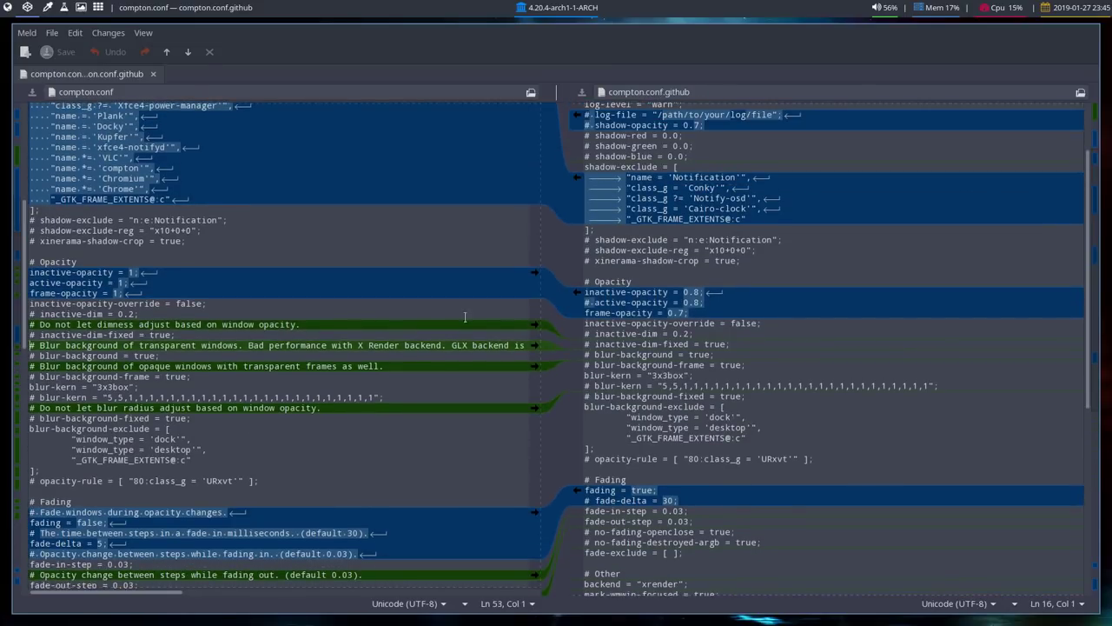
left_click(302, 324)
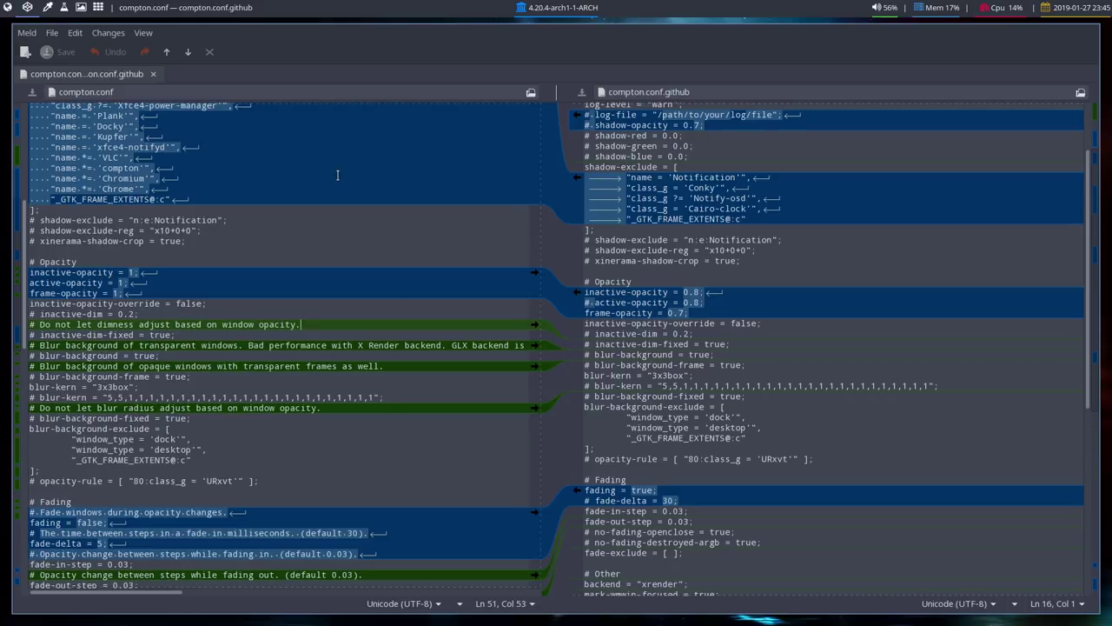
scroll(252, 336, "down", 5)
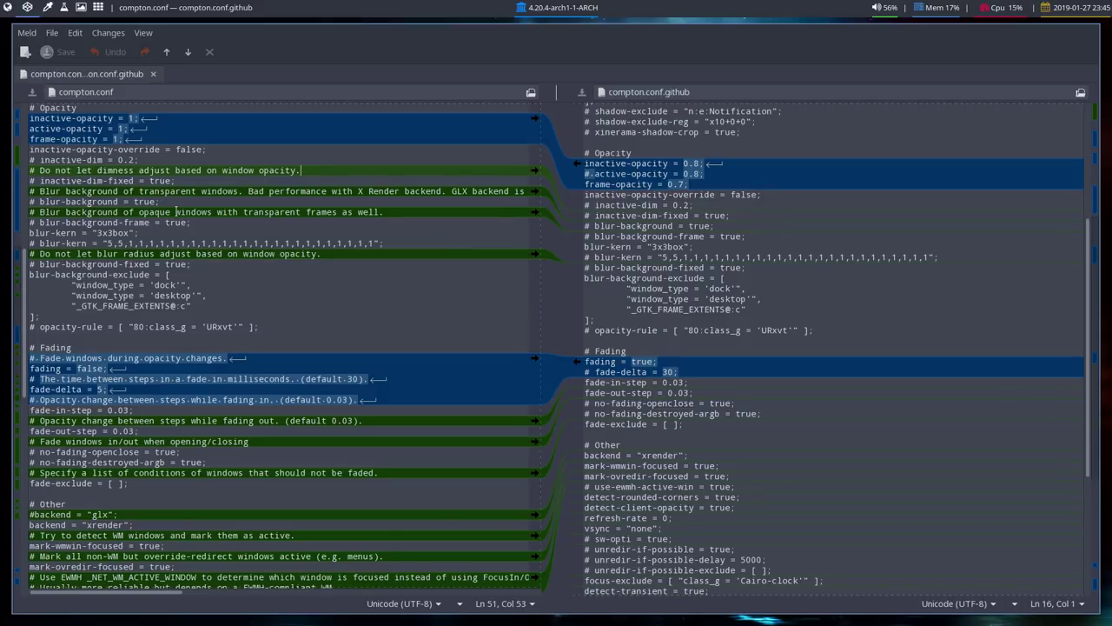
left_click(177, 211)
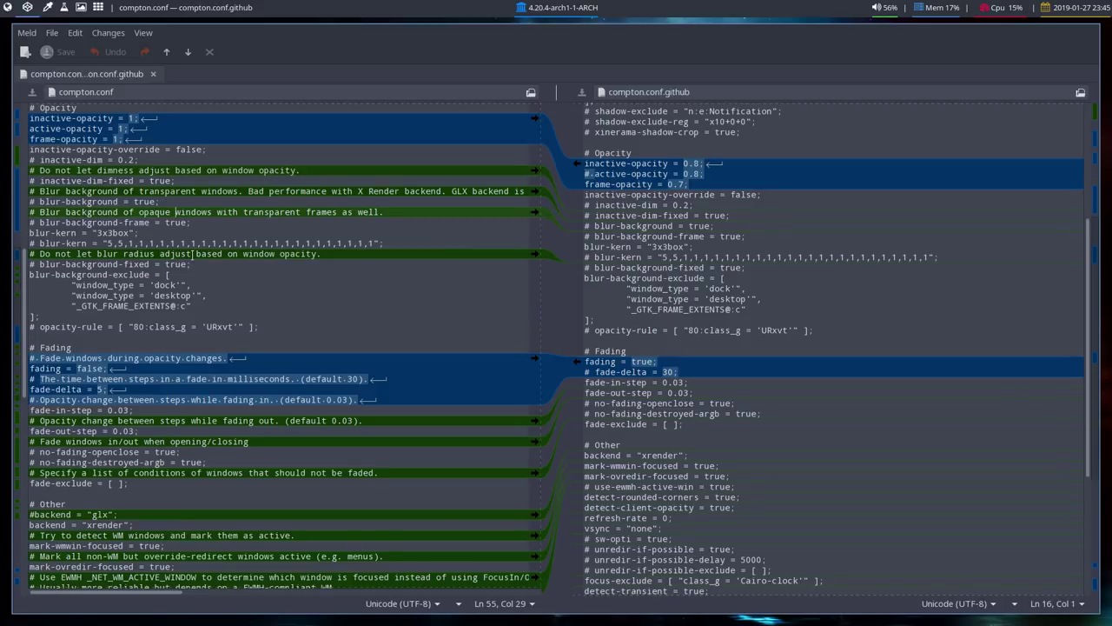
left_click(192, 253)
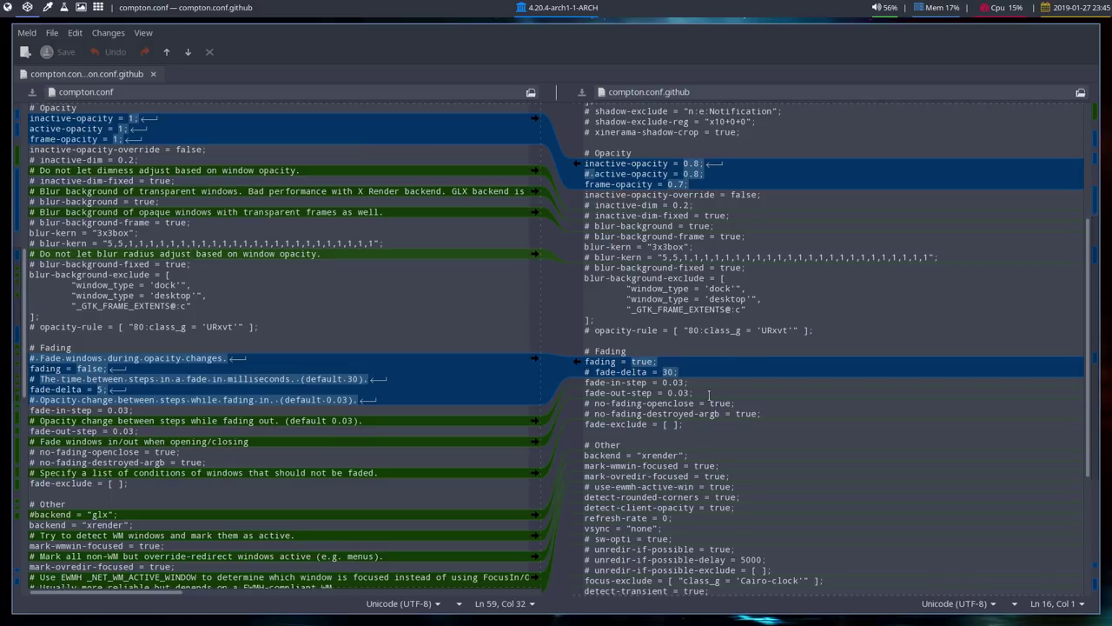
scroll(709, 396, "down", 5)
scroll(687, 372, "up", 5)
double_click(639, 361)
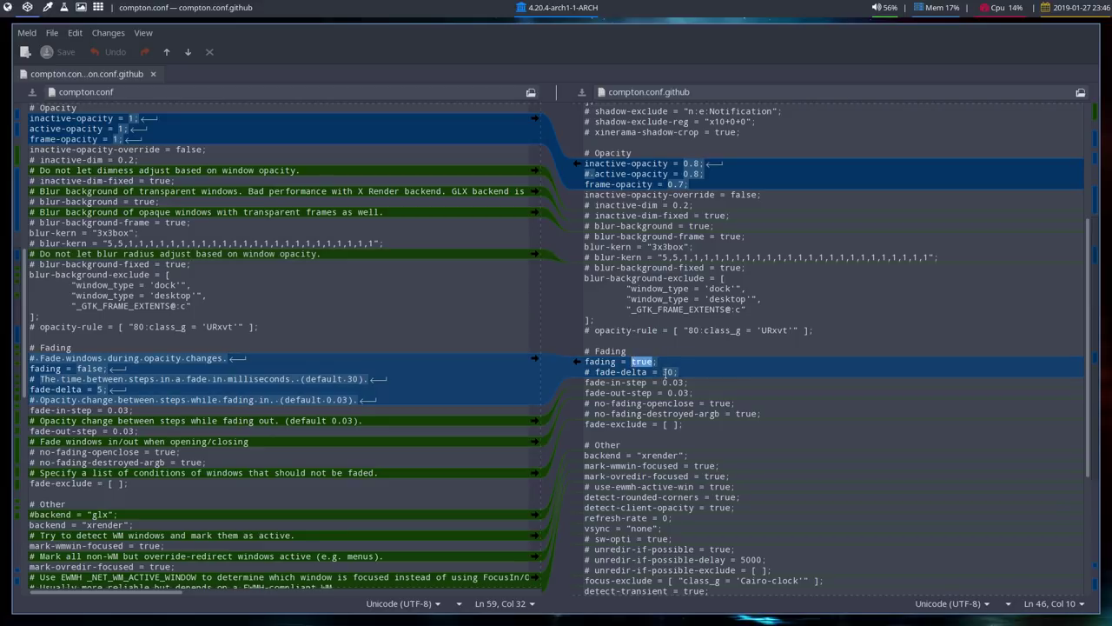
left_click(665, 371)
double_click(667, 372)
double_click(89, 368)
double_click(100, 389)
scroll(102, 396, "down", 2)
scroll(105, 341, "down", 4)
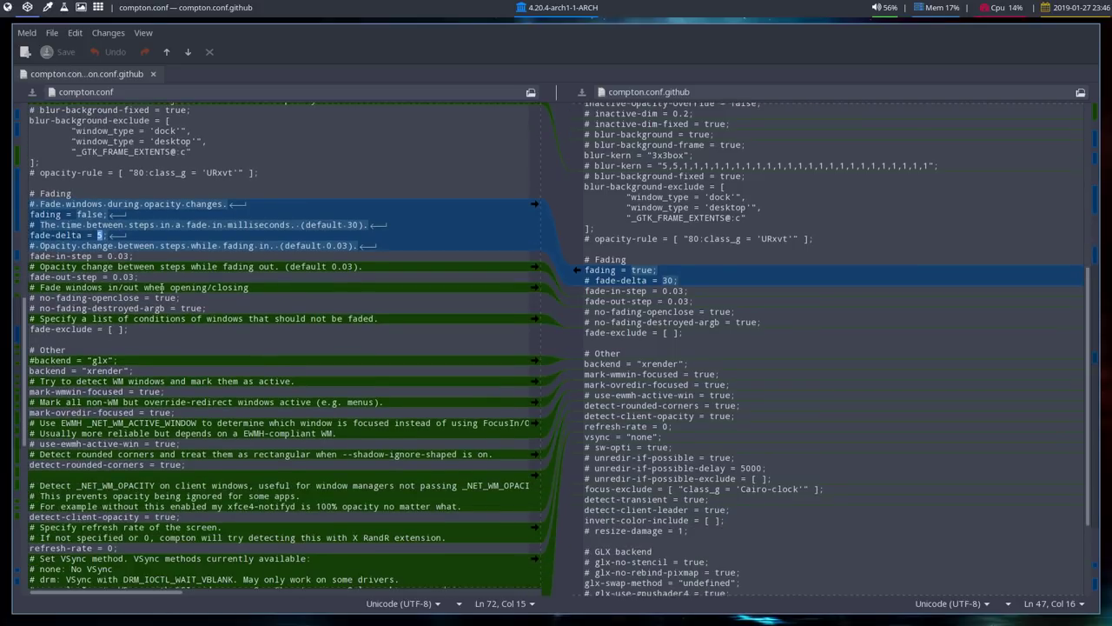
scroll(162, 288, "down", 2)
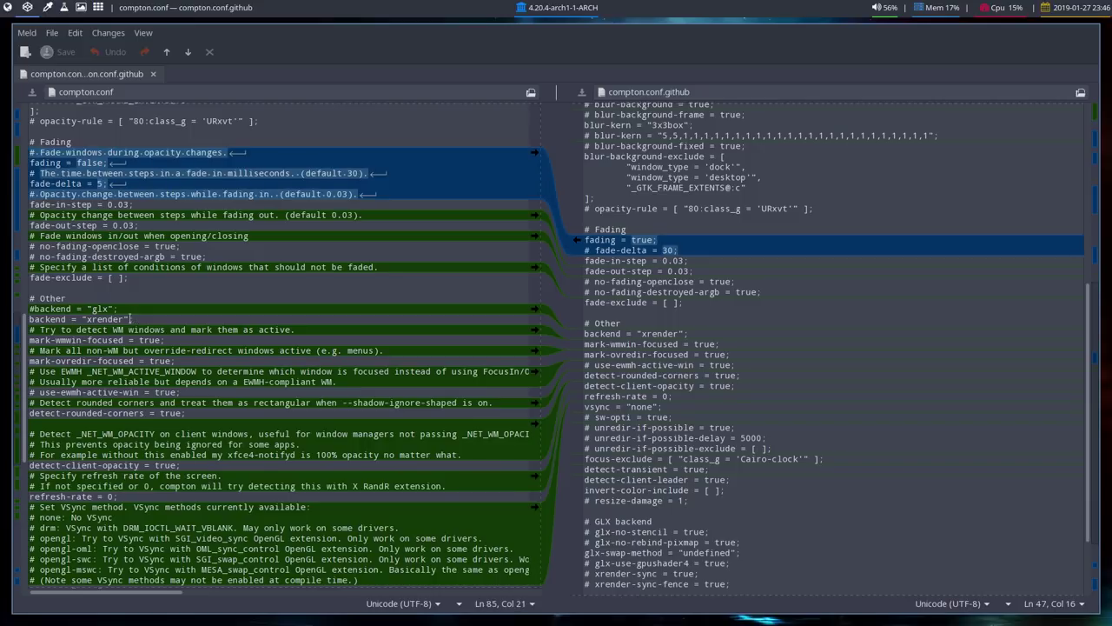
left_click_drag(132, 319, 23, 314)
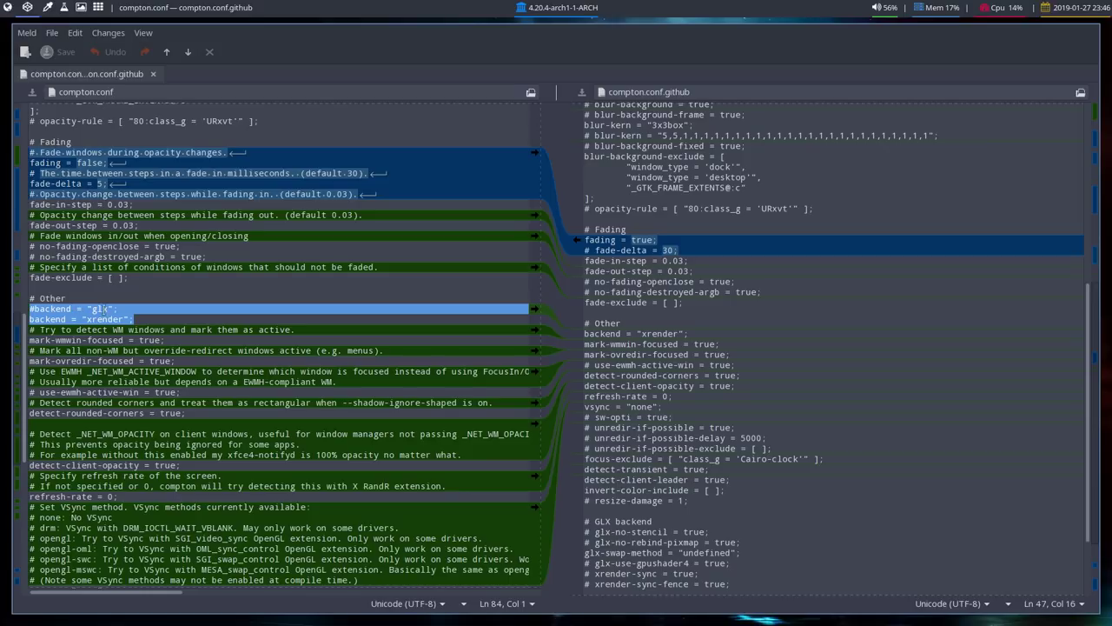
left_click(115, 319)
double_click(107, 319)
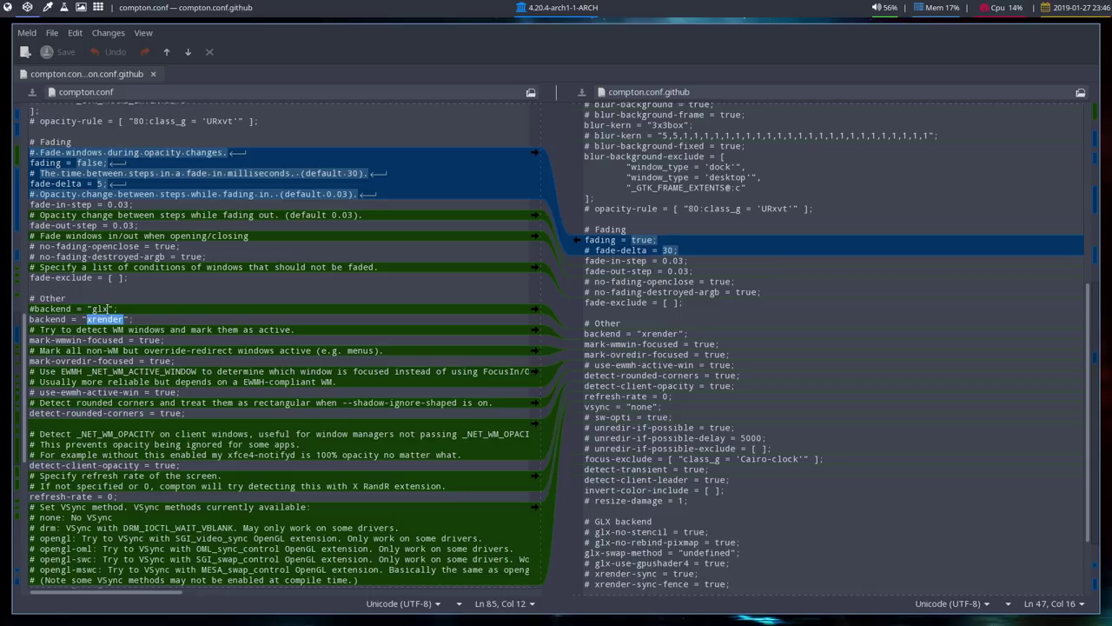
left_click(107, 309)
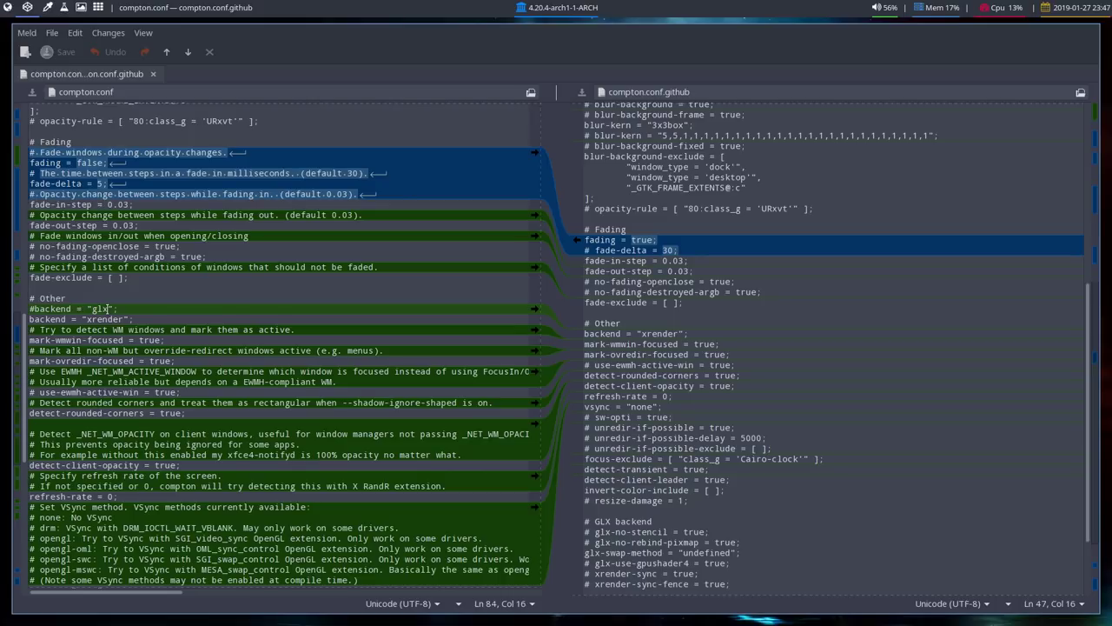
scroll(105, 309, "down", 2)
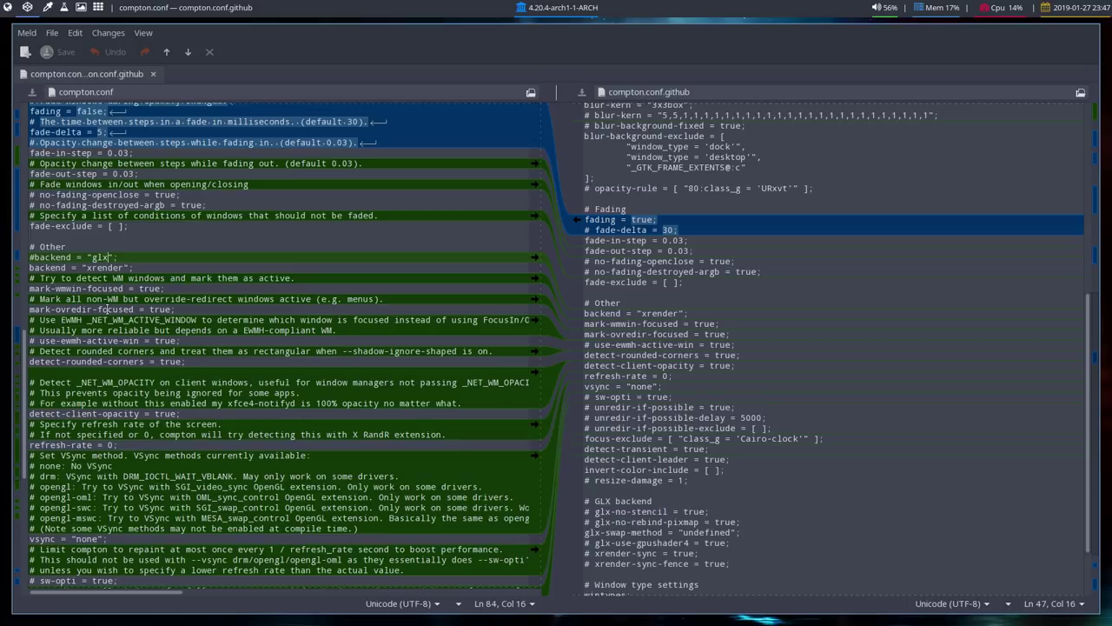
scroll(104, 309, "down", 5)
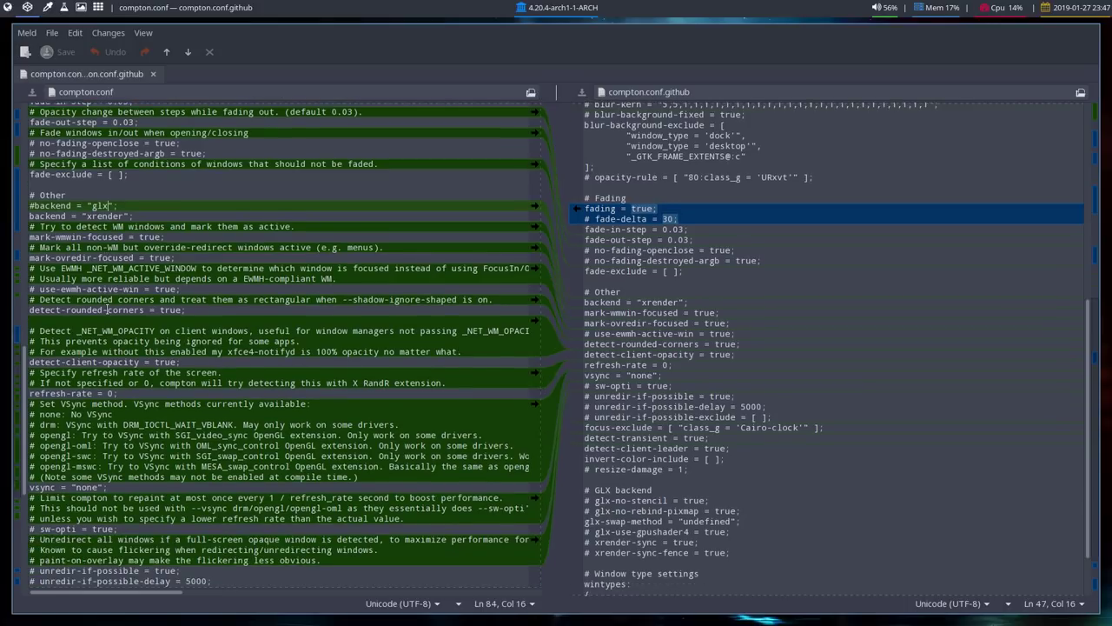
scroll(109, 310, "down", 5)
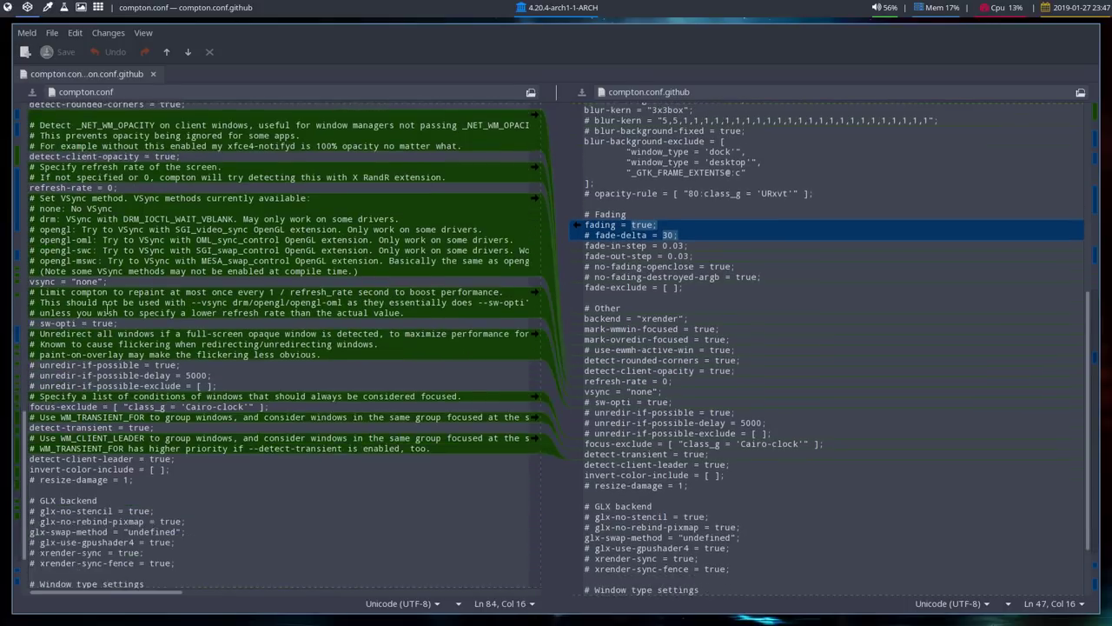
scroll(109, 309, "down", 1)
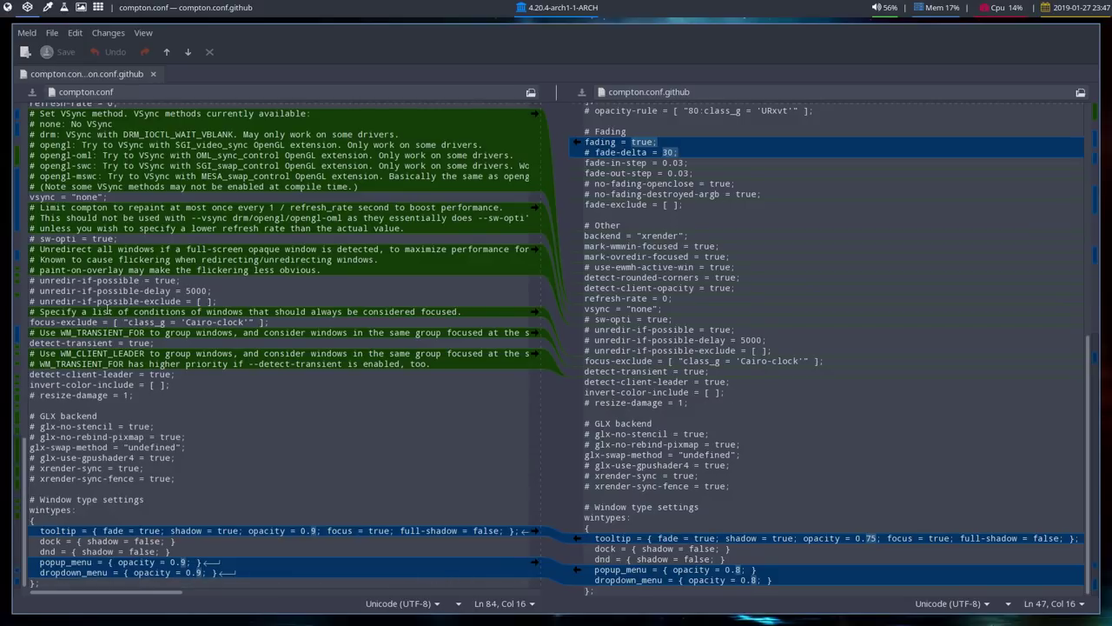
double_click(83, 197)
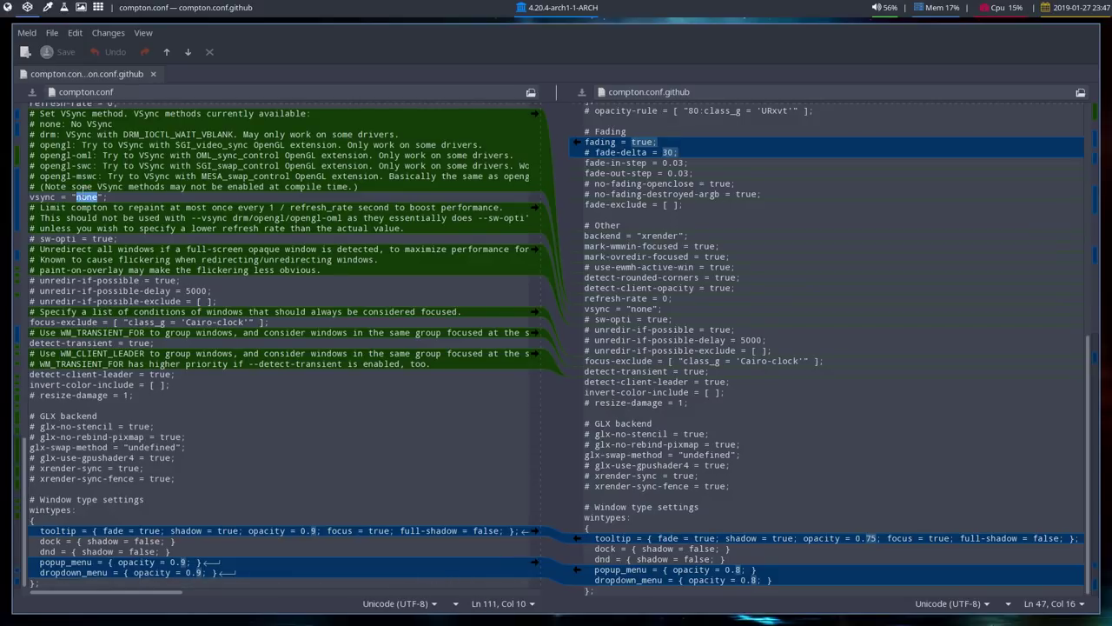
left_click_drag(93, 165, 52, 165)
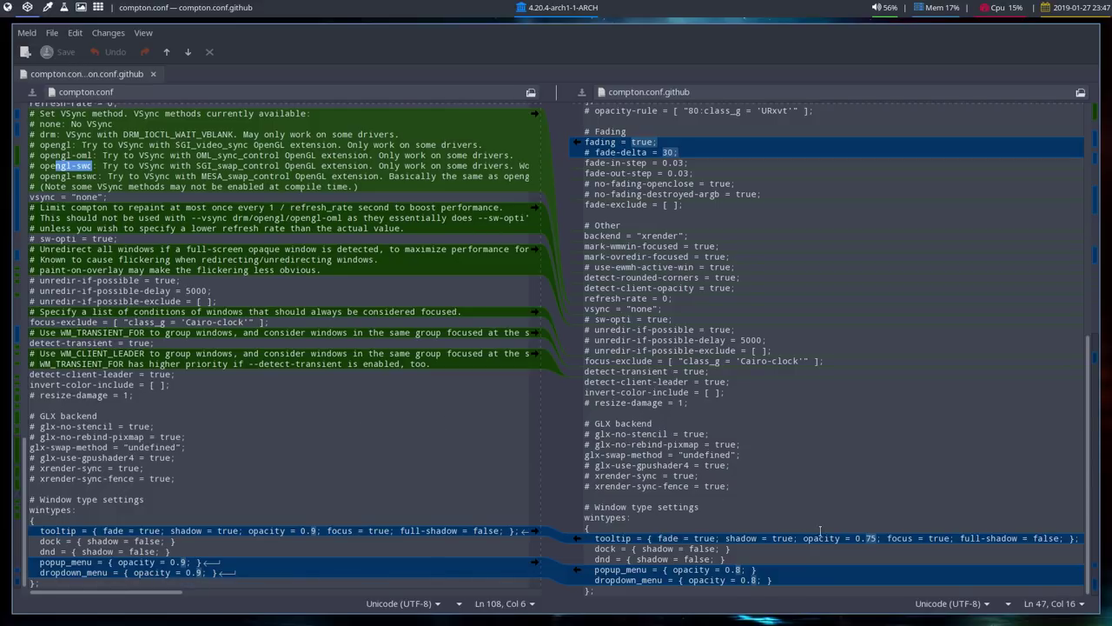
left_click_drag(853, 538, 877, 538)
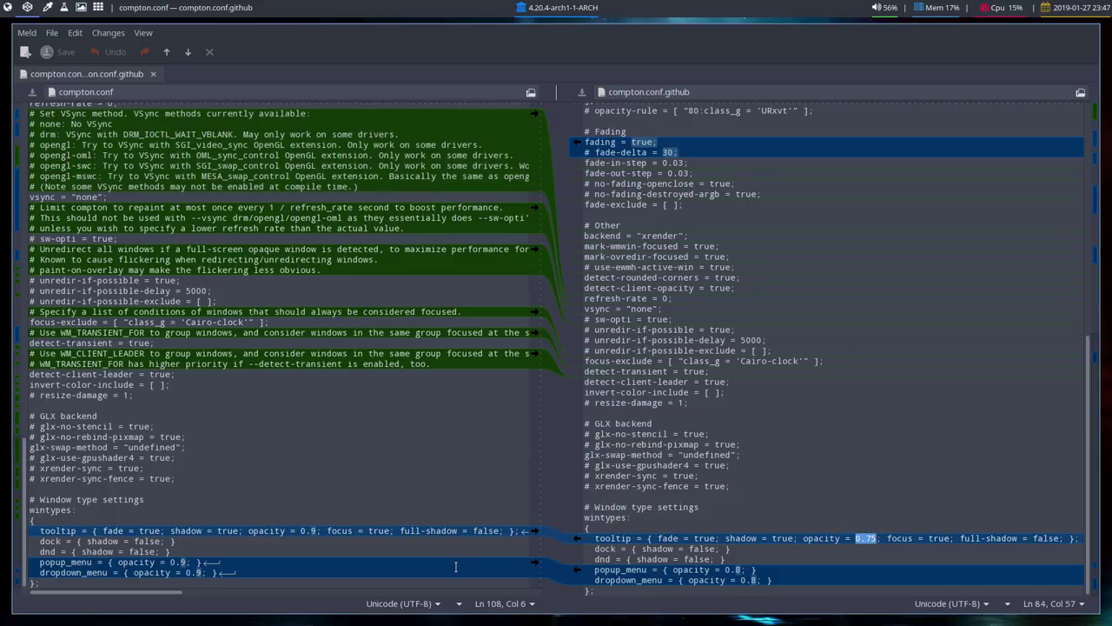
left_click(314, 532)
left_click(196, 573)
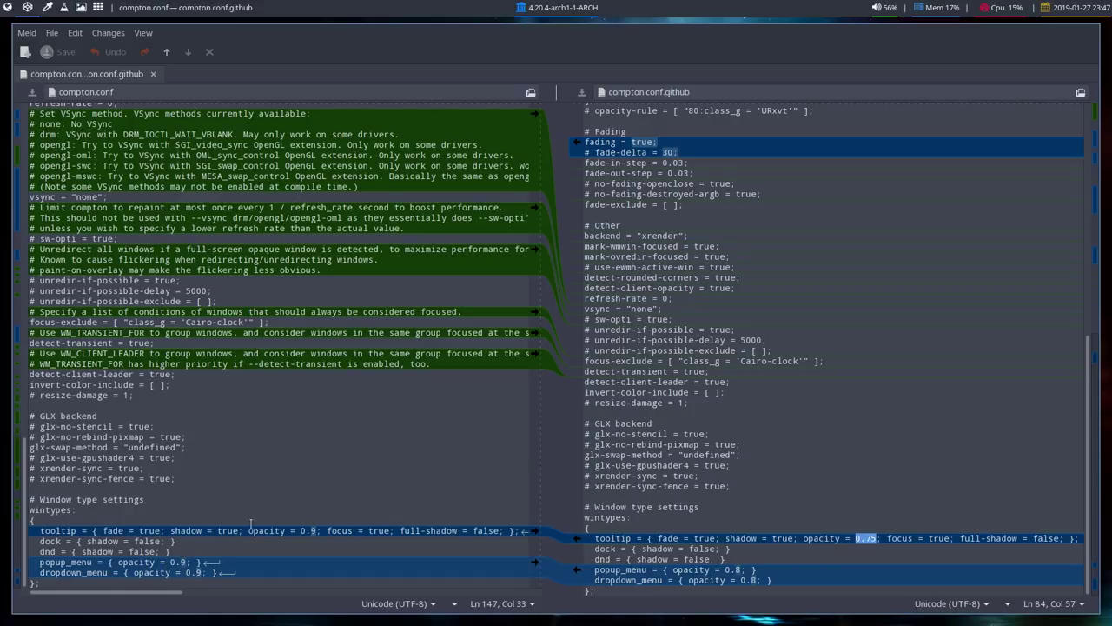
scroll(251, 524, "up", 8)
scroll(251, 525, "up", 8)
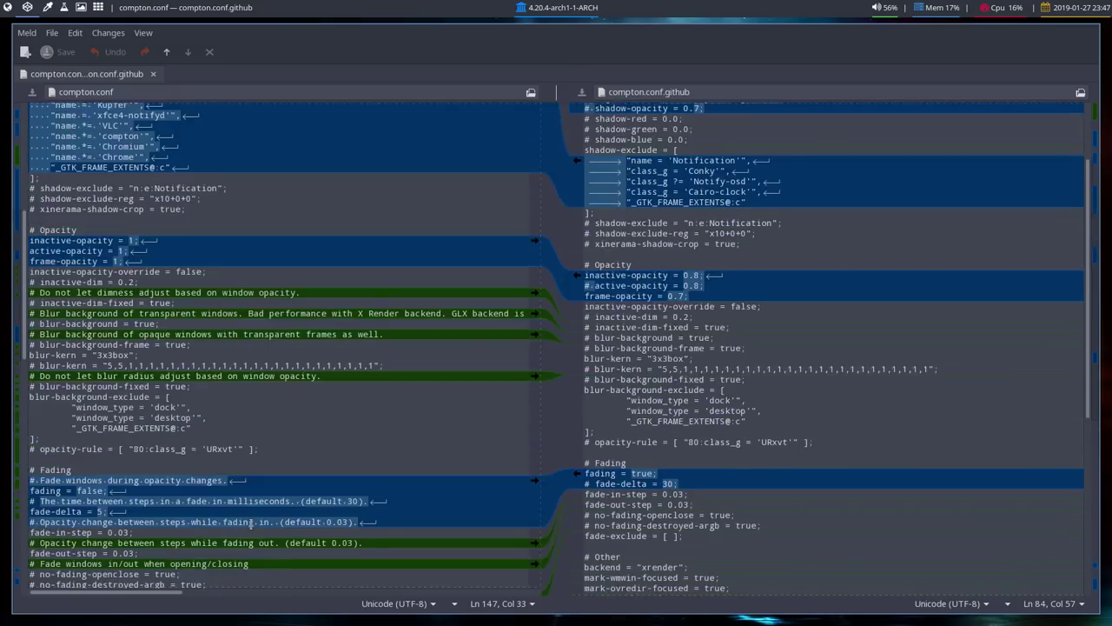
scroll(251, 525, "up", 10)
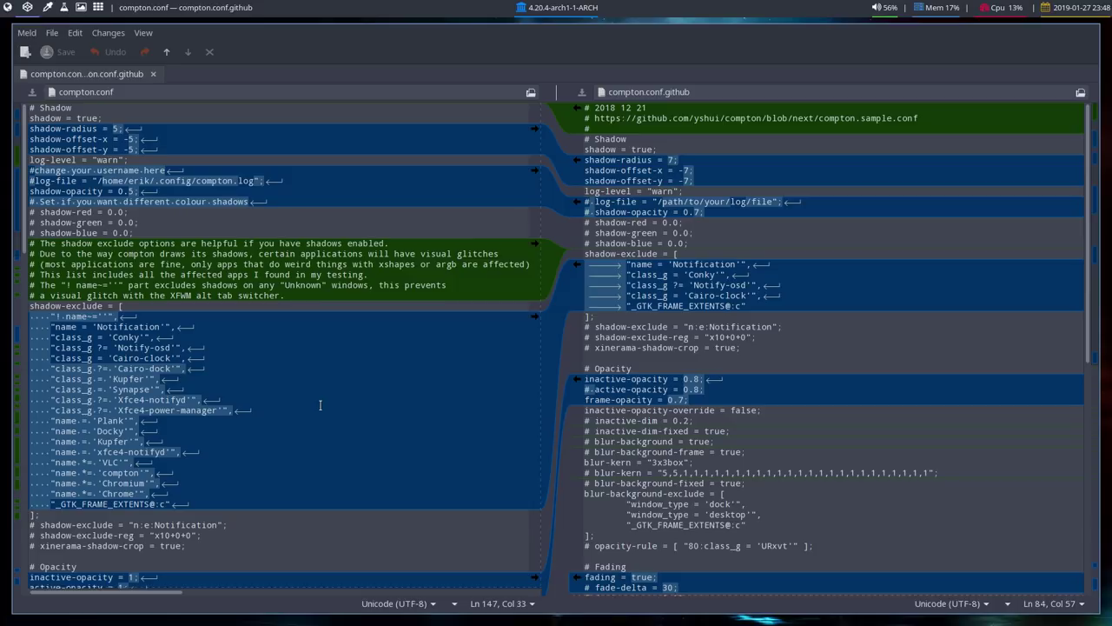
scroll(153, 463, "down", 10)
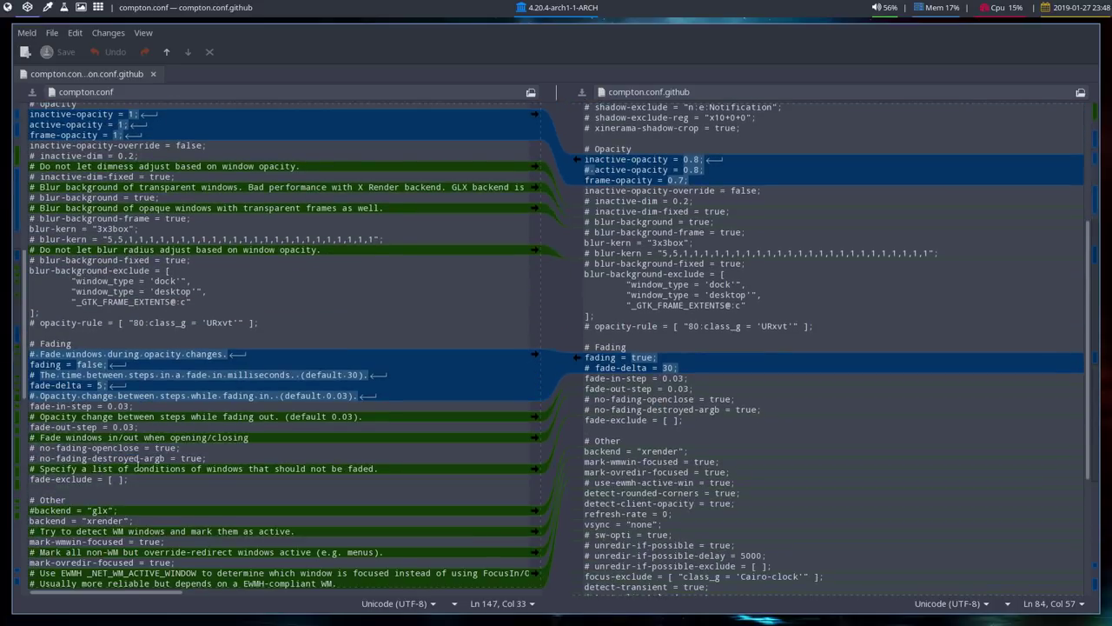
scroll(136, 458, "down", 5)
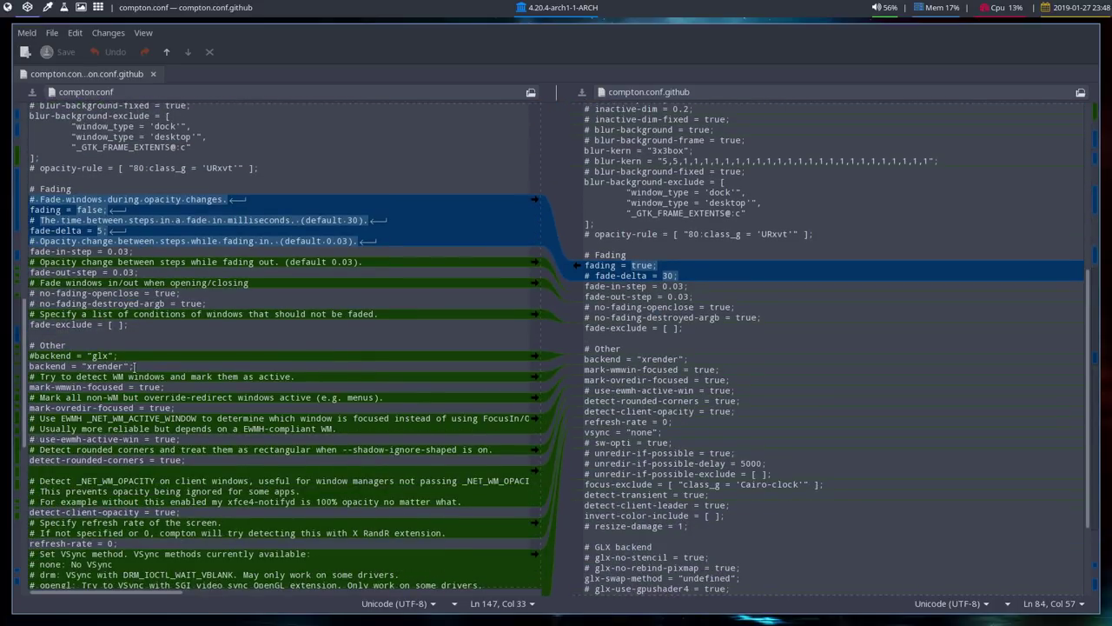
left_click_drag(134, 366, 12, 357)
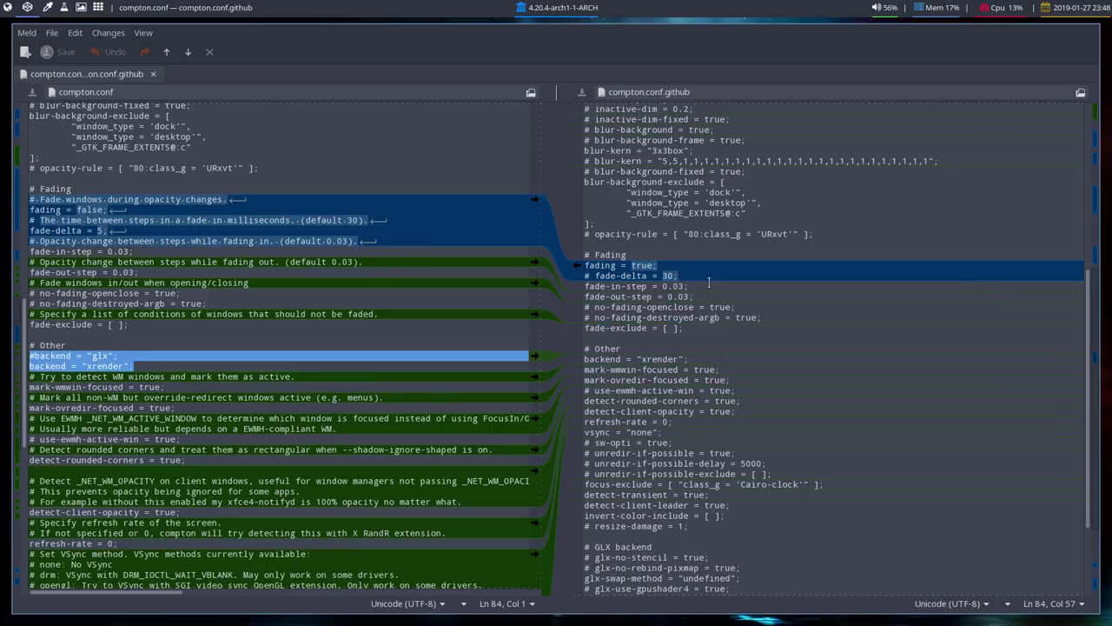
scroll(709, 282, "up", 10)
double_click(707, 117)
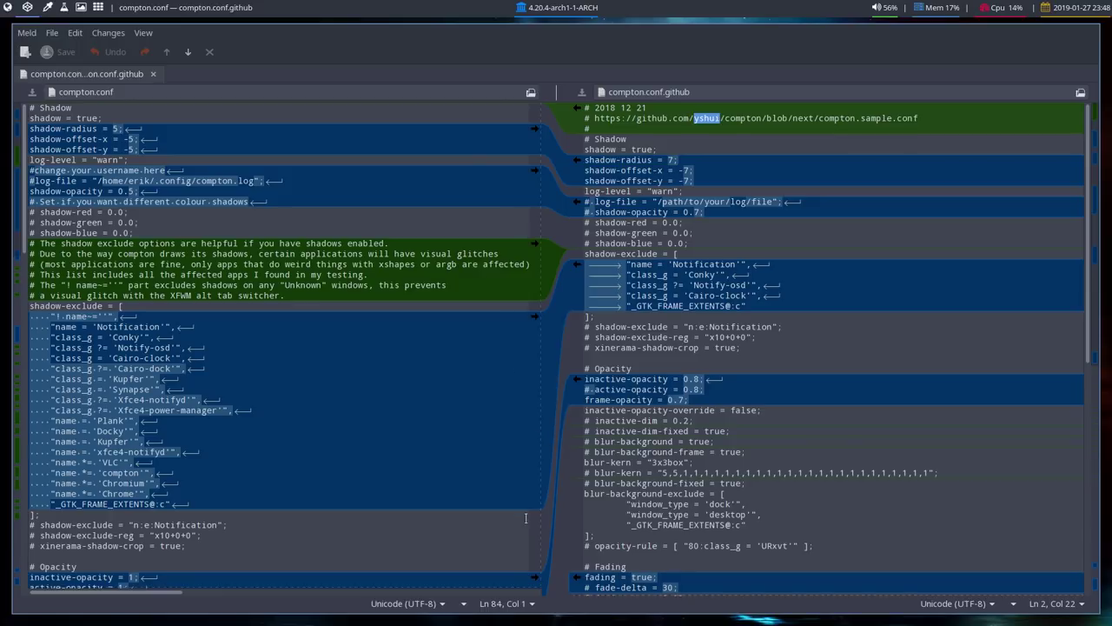
- Scroll further down the comparison, then quit Meld with Ctrl+Q
scroll(704, 362, "down", 2)
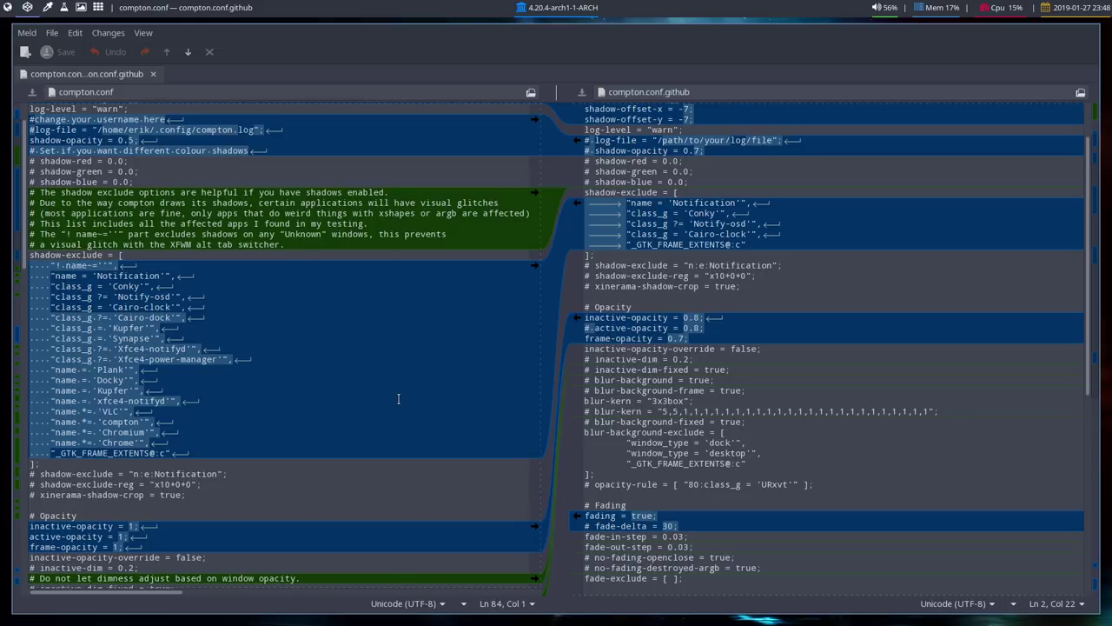
key("shift")
key("ctrl+q")
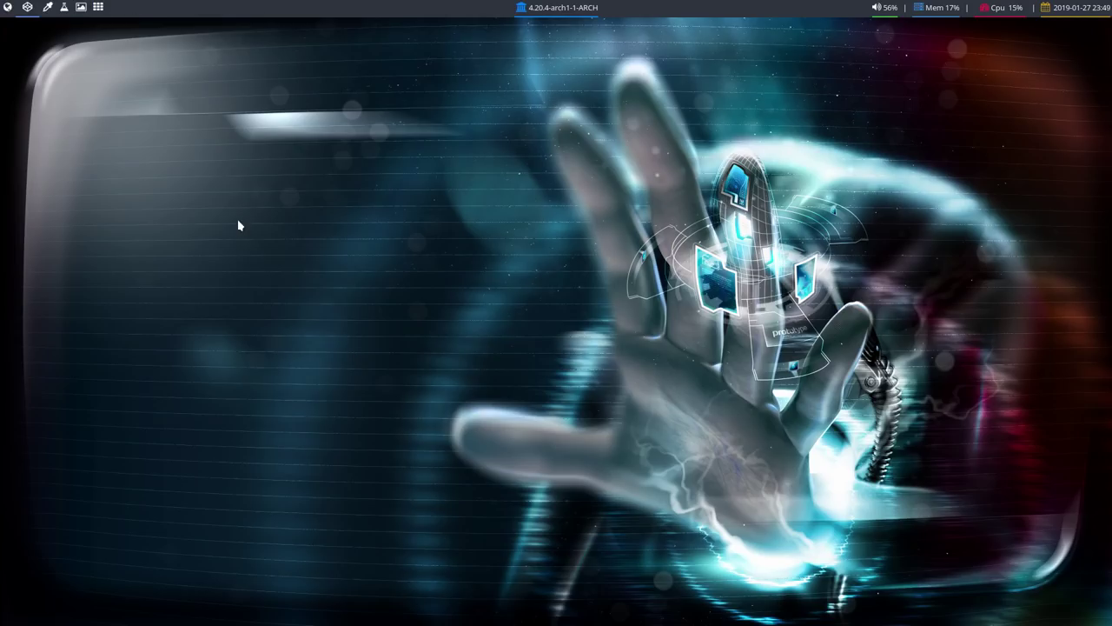
- Open Thunar at ~/.config/bspwm/backups and open compton-2019-01-27.conf
key("super+shift+Return")
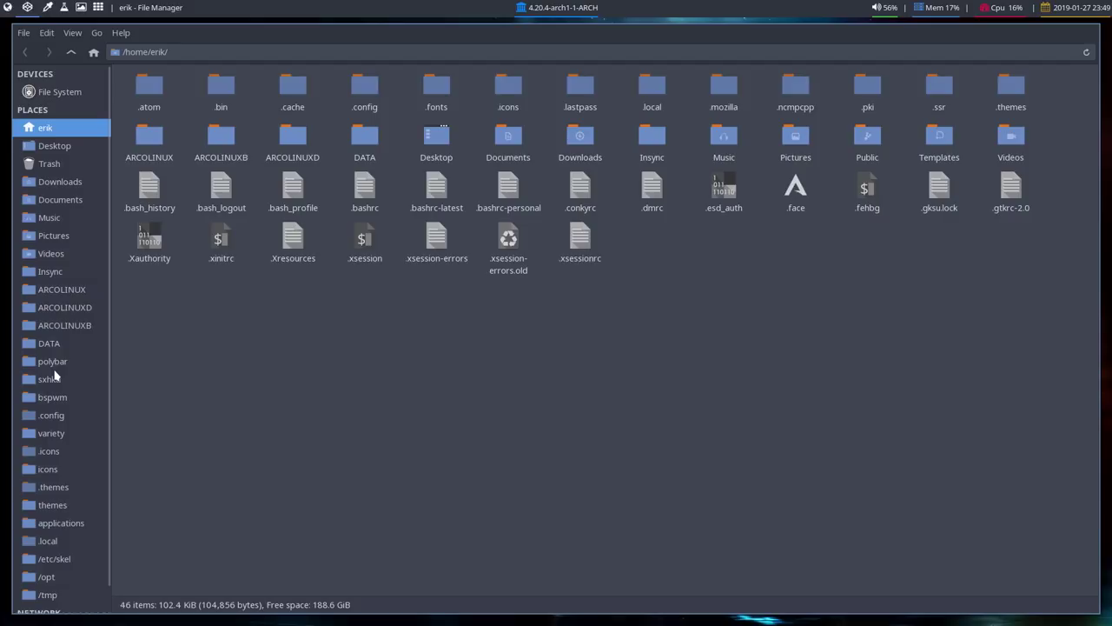
left_click(54, 398)
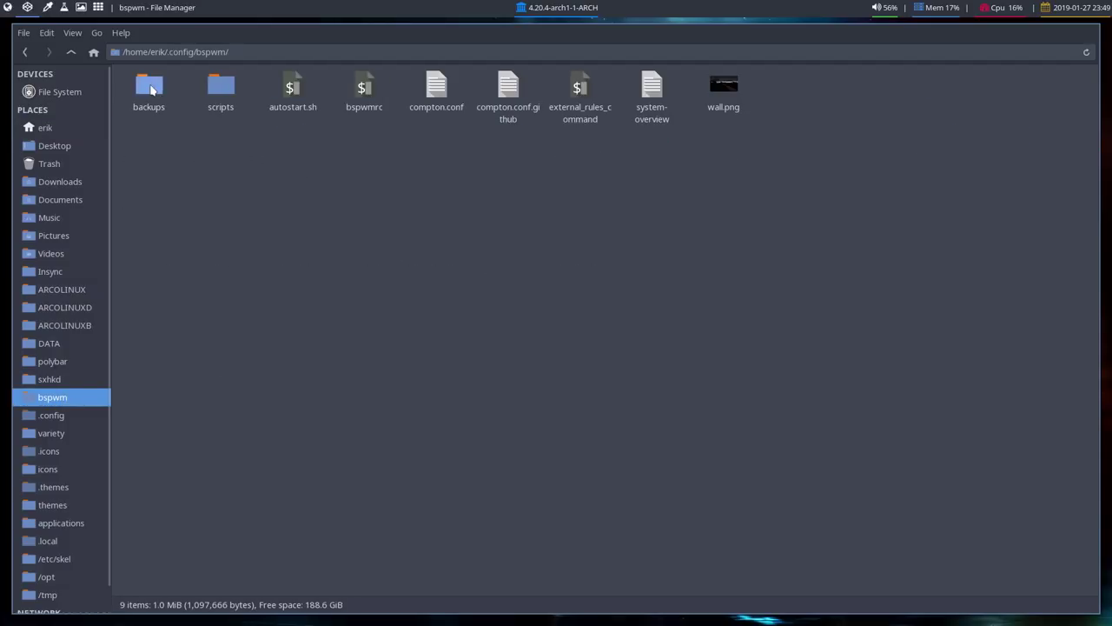
double_click(149, 88)
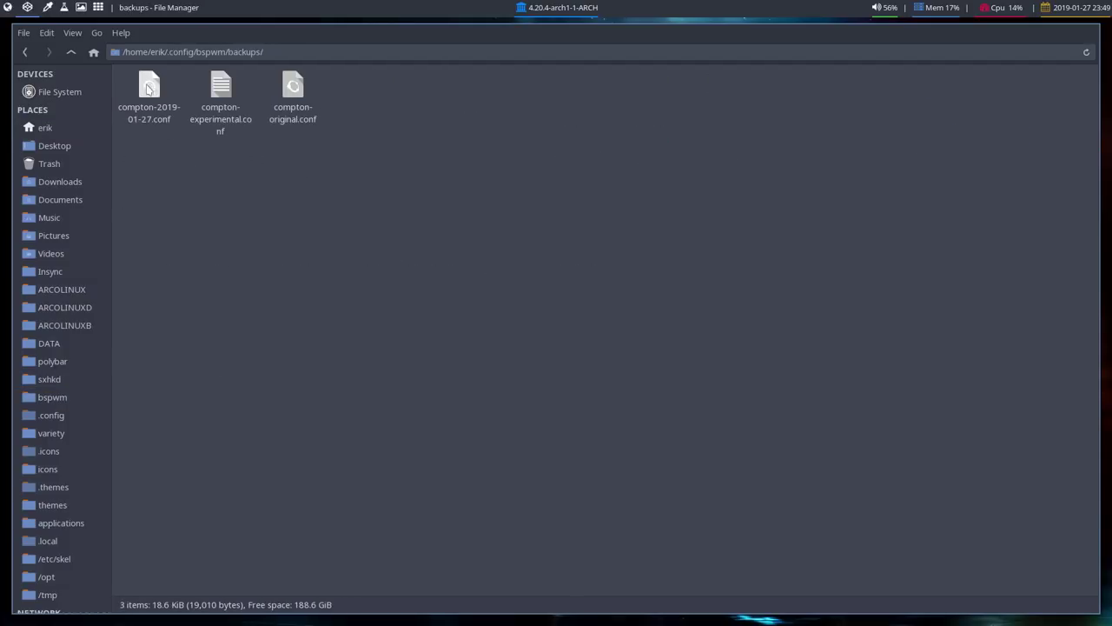
left_click(149, 90)
double_click(149, 90)
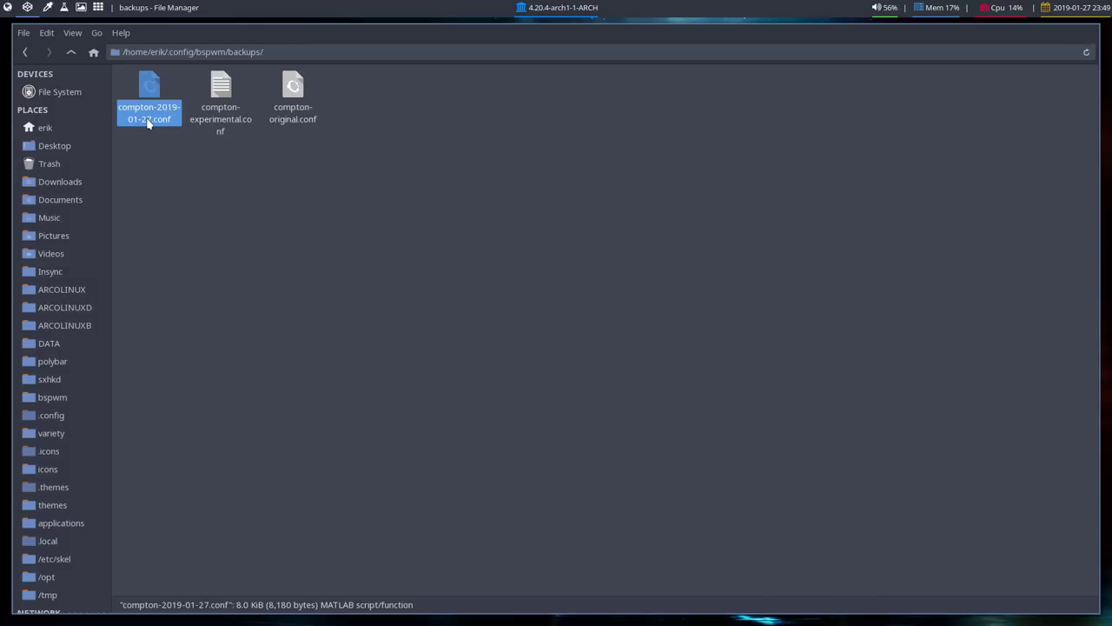
- Select compton-2019-01-27.conf, compton-experimental.conf and compton-original.conf together and bring up their actions
left_click(221, 95)
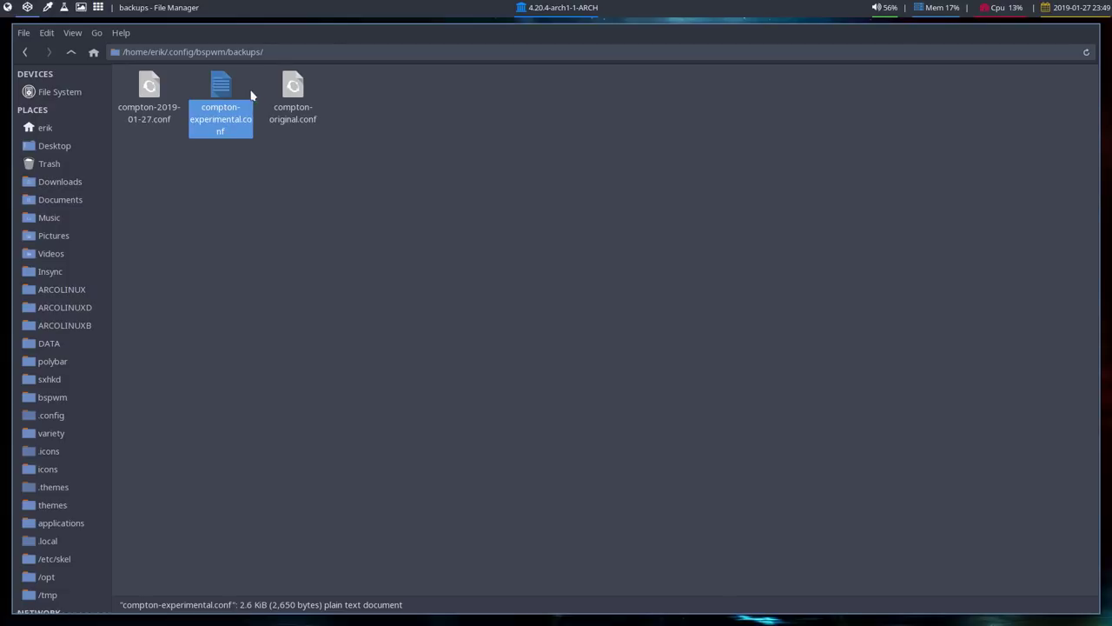
left_click(298, 92)
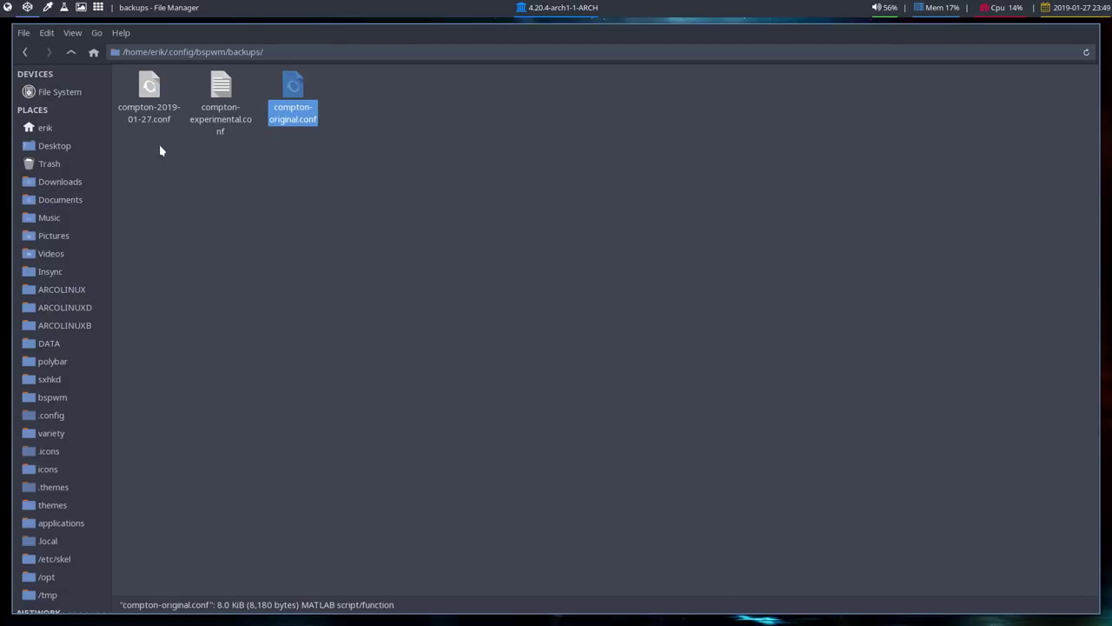
left_click_drag(142, 151, 293, 84)
right_click(293, 84)
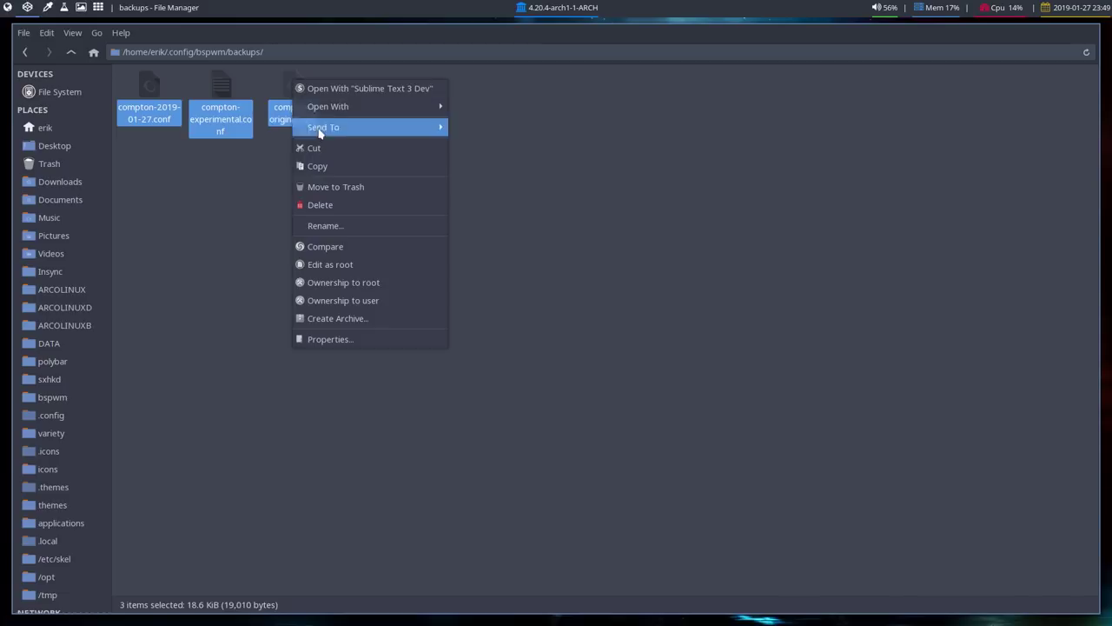
- Compare the three compton backup files in Meld and close Thunar
left_click(394, 253)
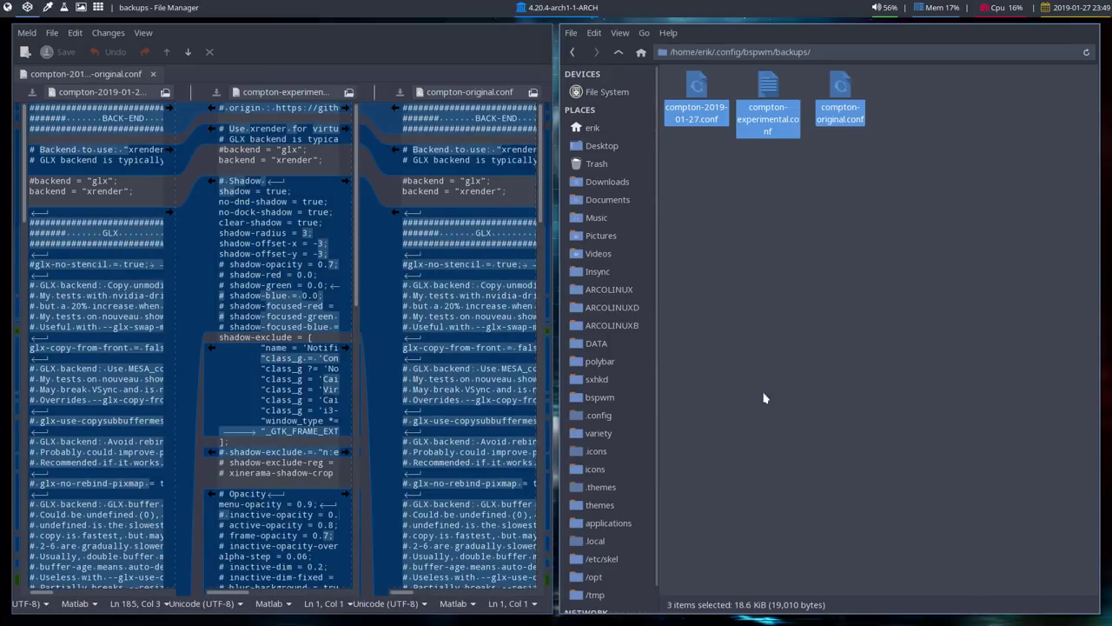
left_click(794, 397)
key("super+q")
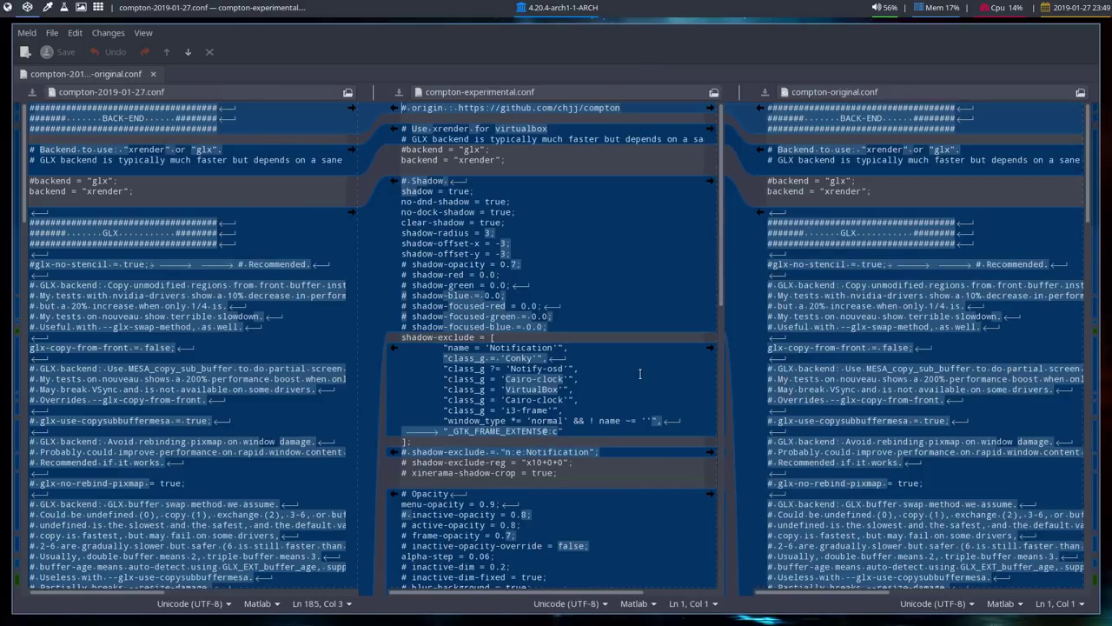
- Scroll the three-way diff from the Shadow to the GLX backend sections, then close Meld
scroll(640, 374, "down", 8)
scroll(640, 374, "down", 5)
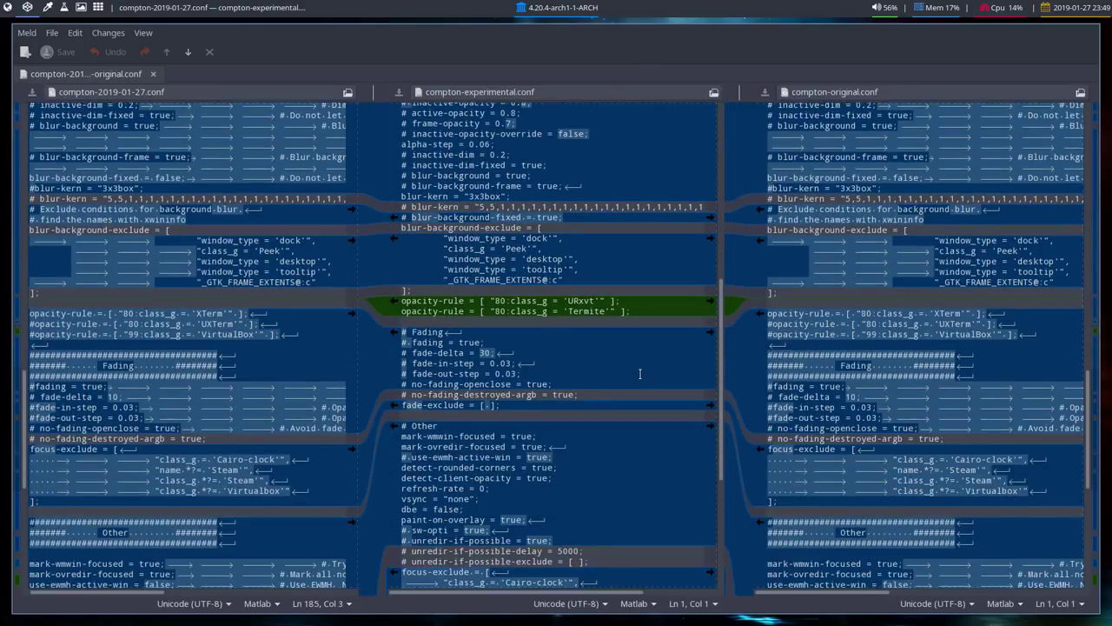
scroll(640, 374, "down", 7)
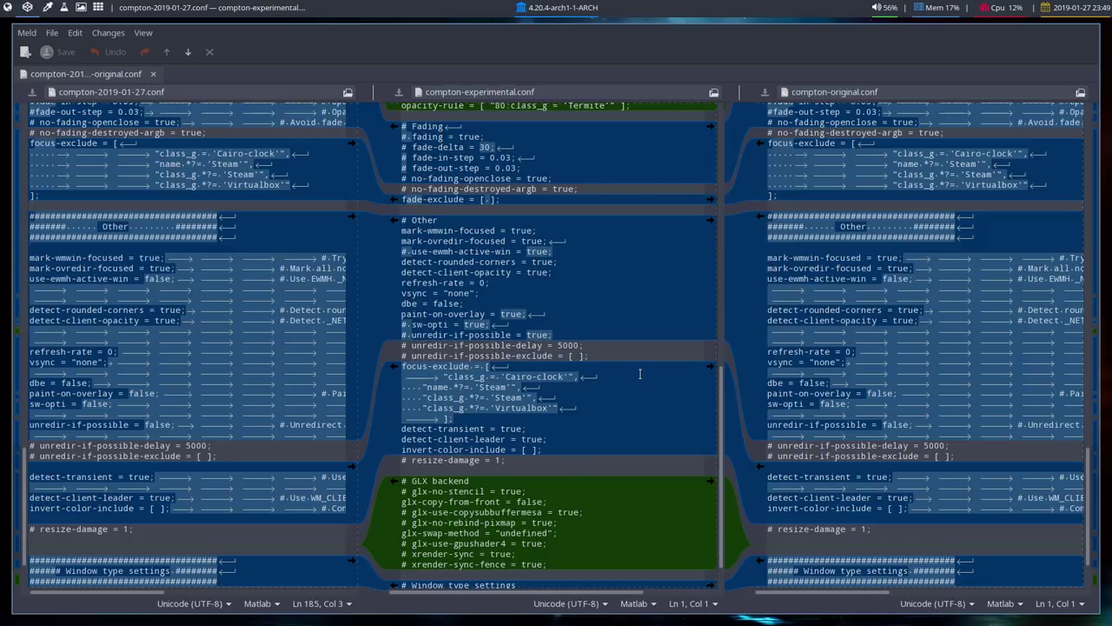
key("shift")
key("super+d")
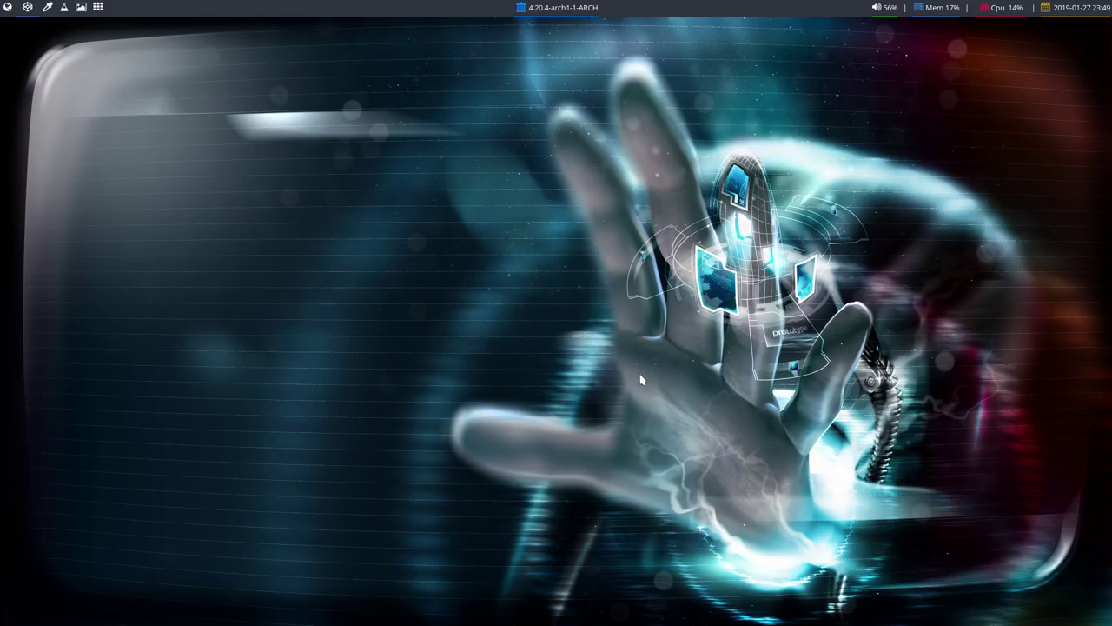
- Leave compton.sample.conf for the yshui/compton repository overview, marking the latest commit's date
left_click(7, 16)
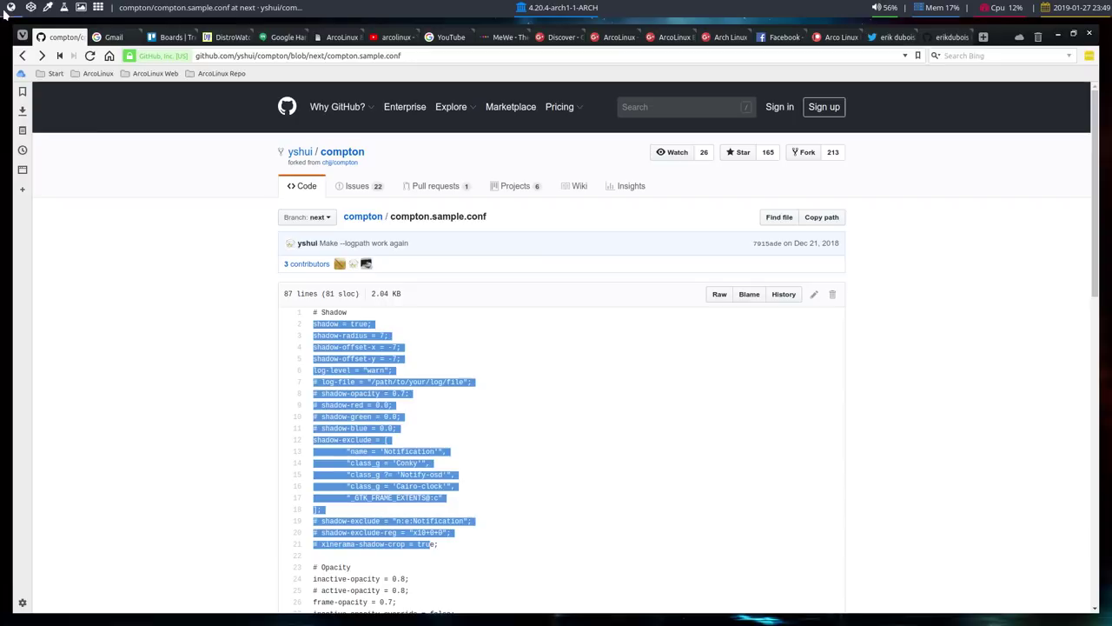
left_click(200, 277)
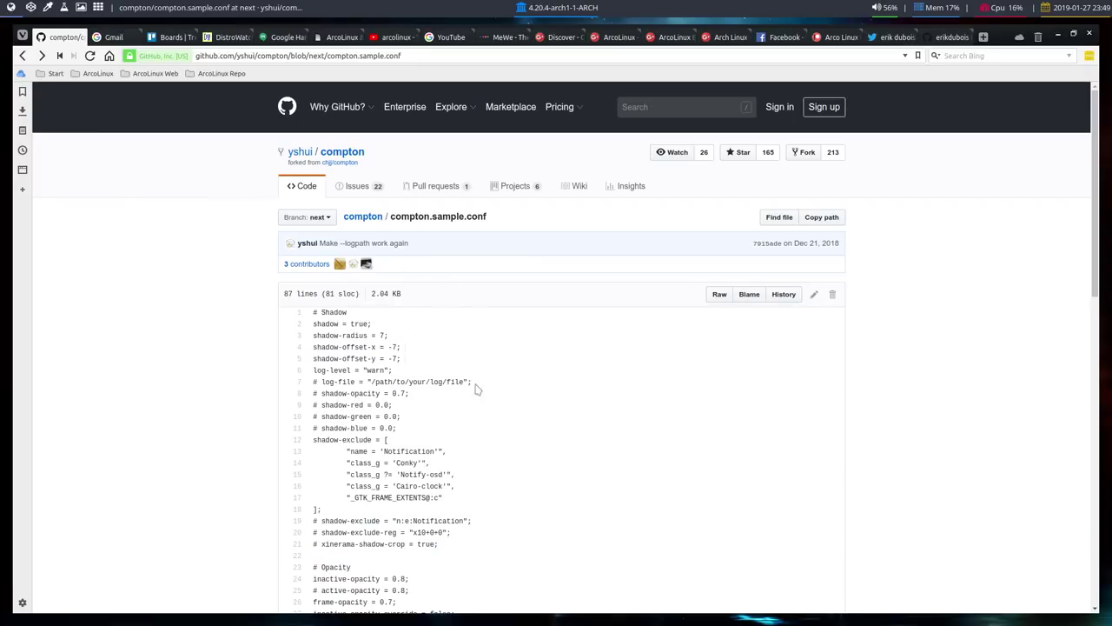
left_click_drag(795, 243, 840, 243)
left_click(84, 182)
left_click(22, 56)
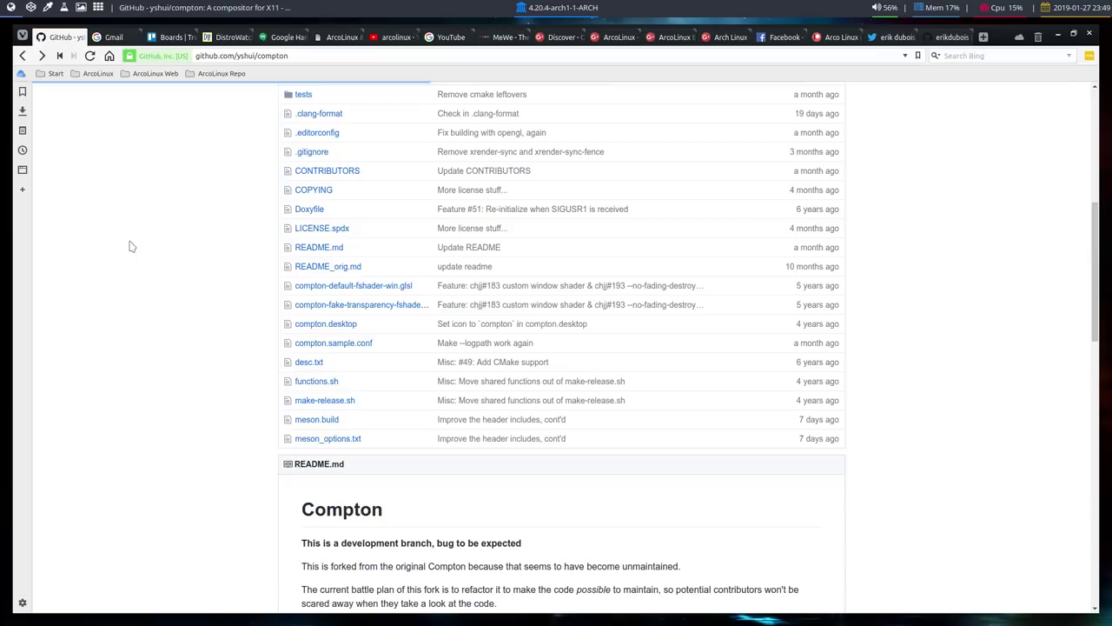
scroll(130, 246, "up", 5)
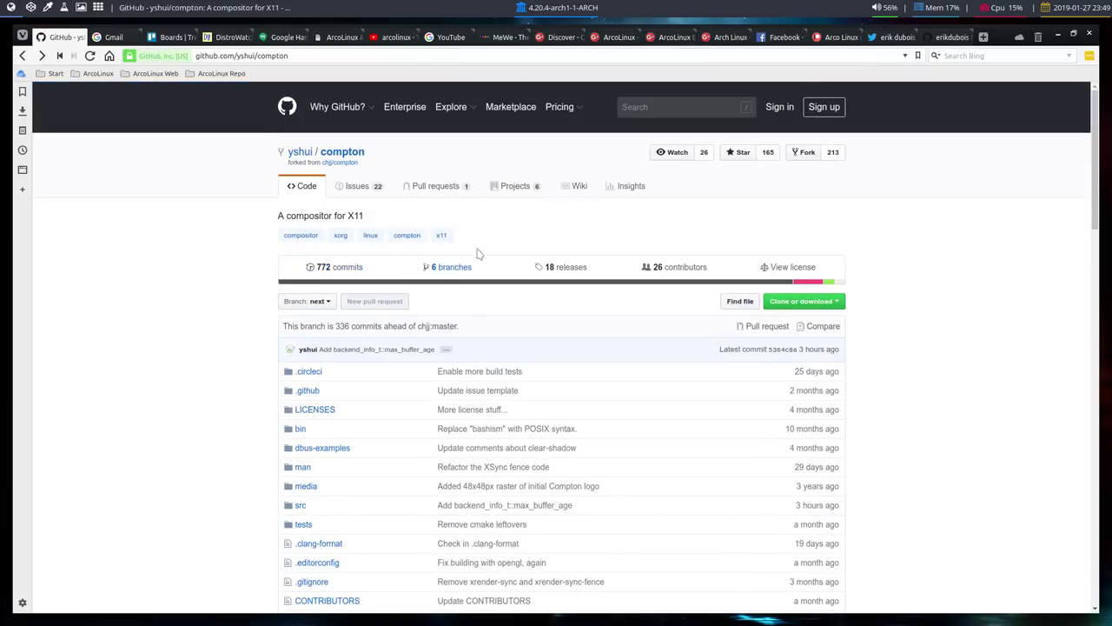
- Check the open issues, then show the Pulse summary for January 20–27, 2019
left_click(622, 190)
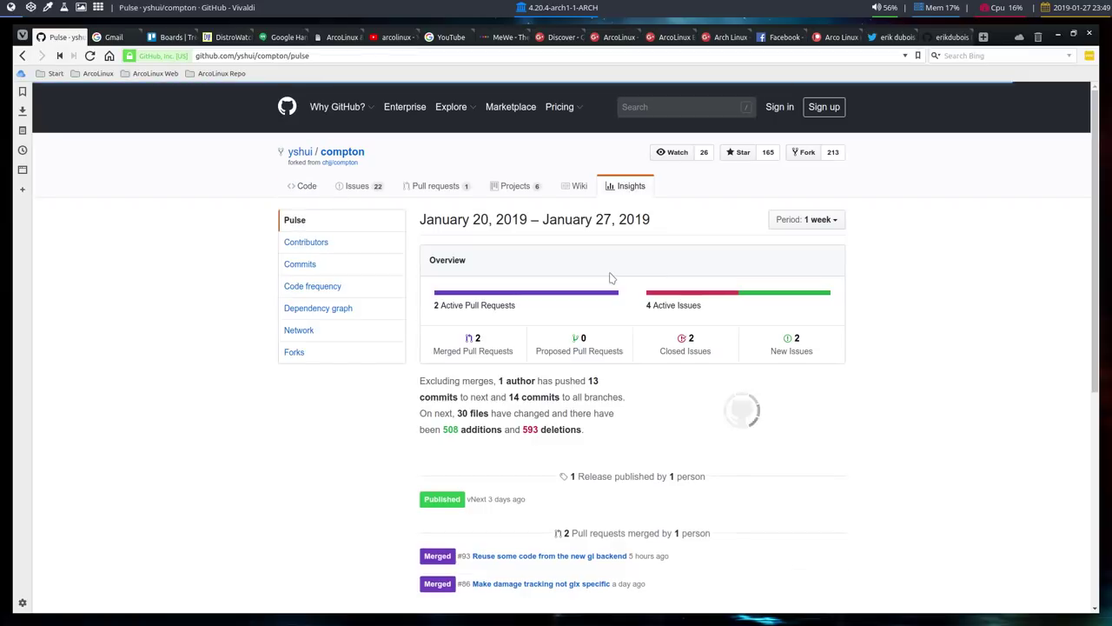
scroll(840, 432, "down", 1)
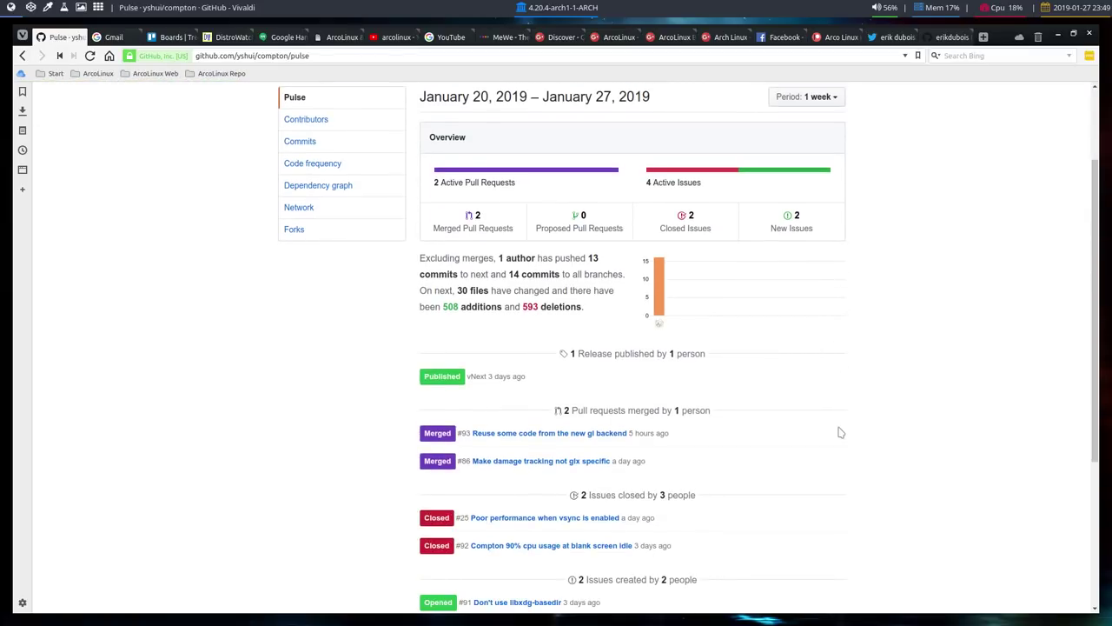
scroll(840, 432, "down", 2)
scroll(839, 430, "up", 4)
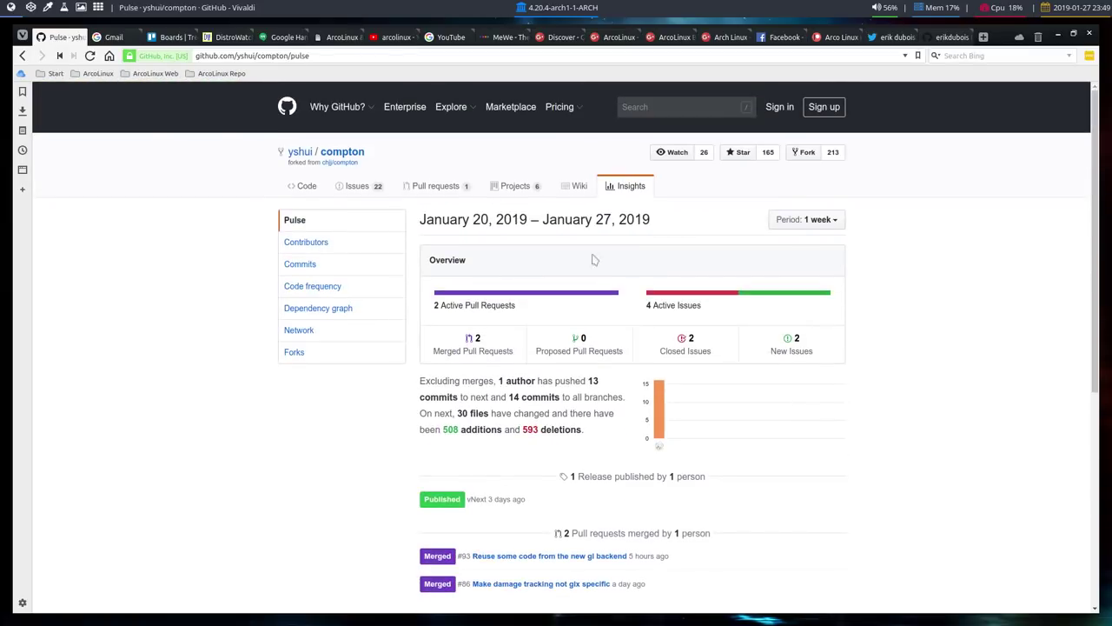
left_click(363, 186)
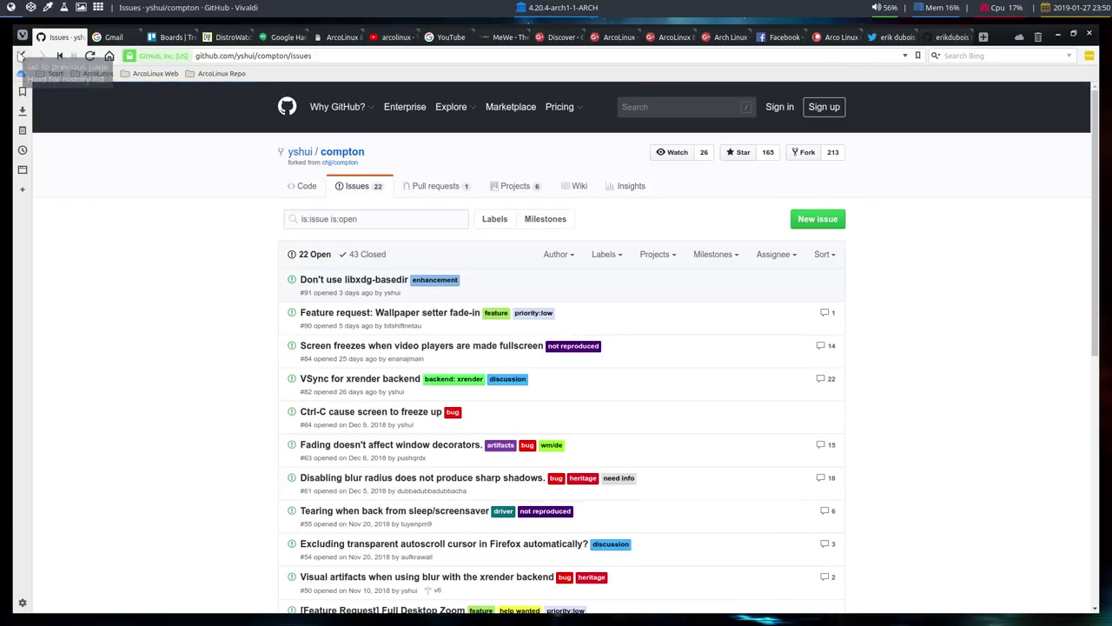
left_click(22, 55)
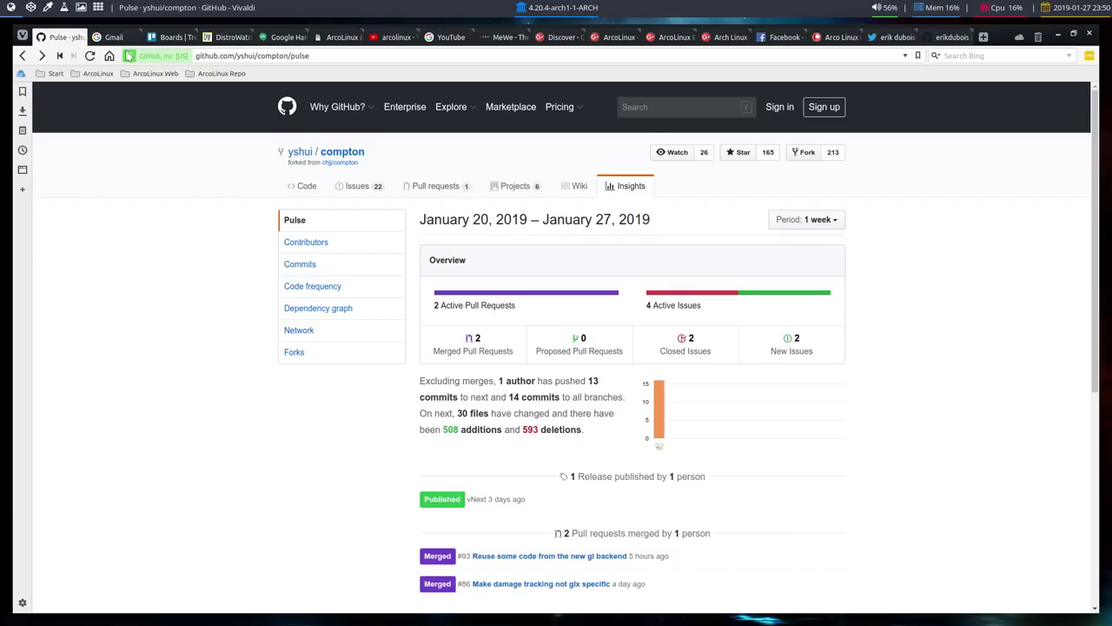
- Search the web for 'arch wiki compton' and open the Compton ArchWiki article
left_click(323, 55)
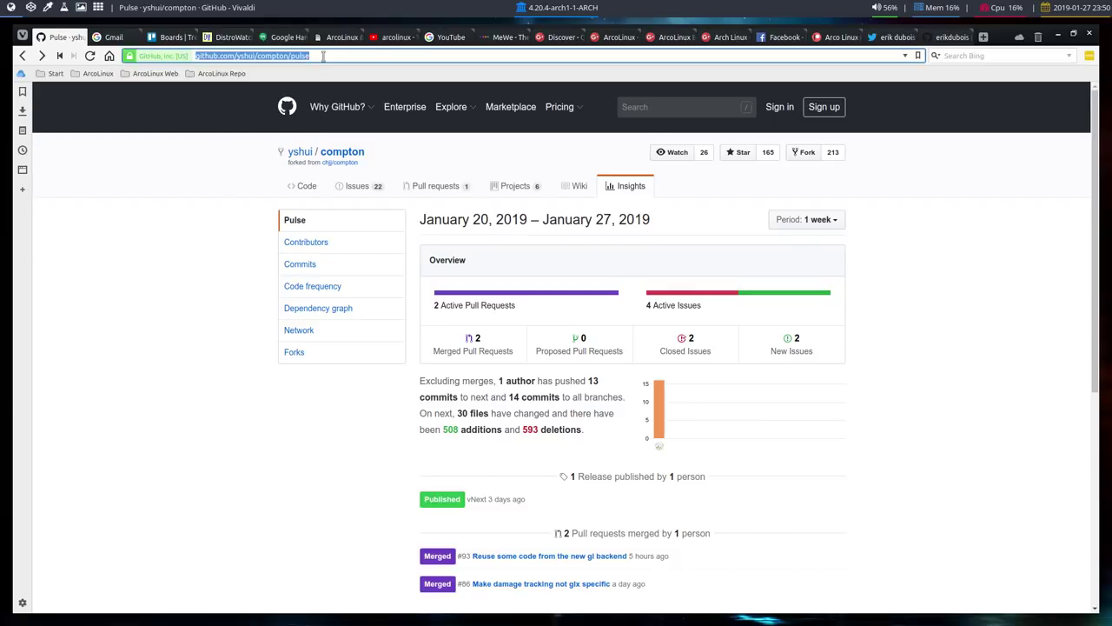
type("arch wiki")
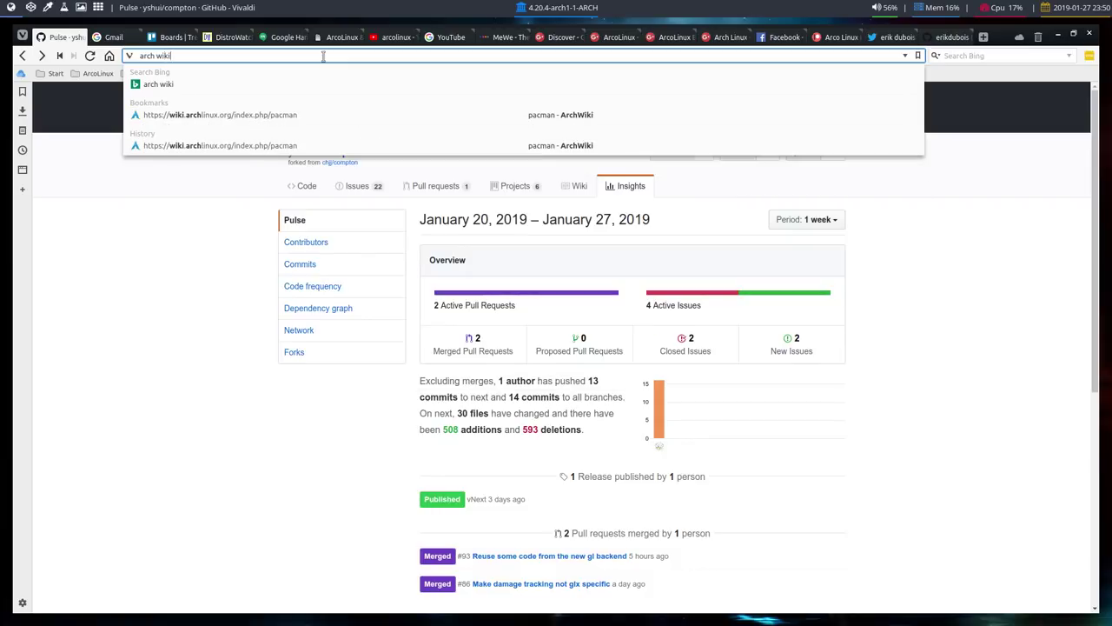
type(" compton")
key("Return")
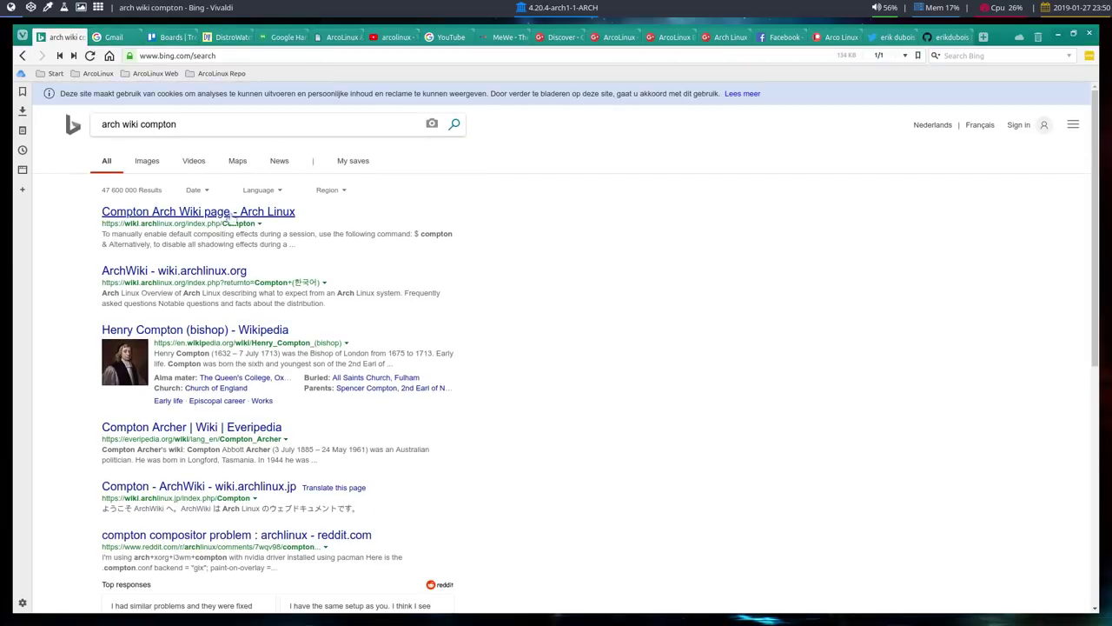
left_click(237, 214)
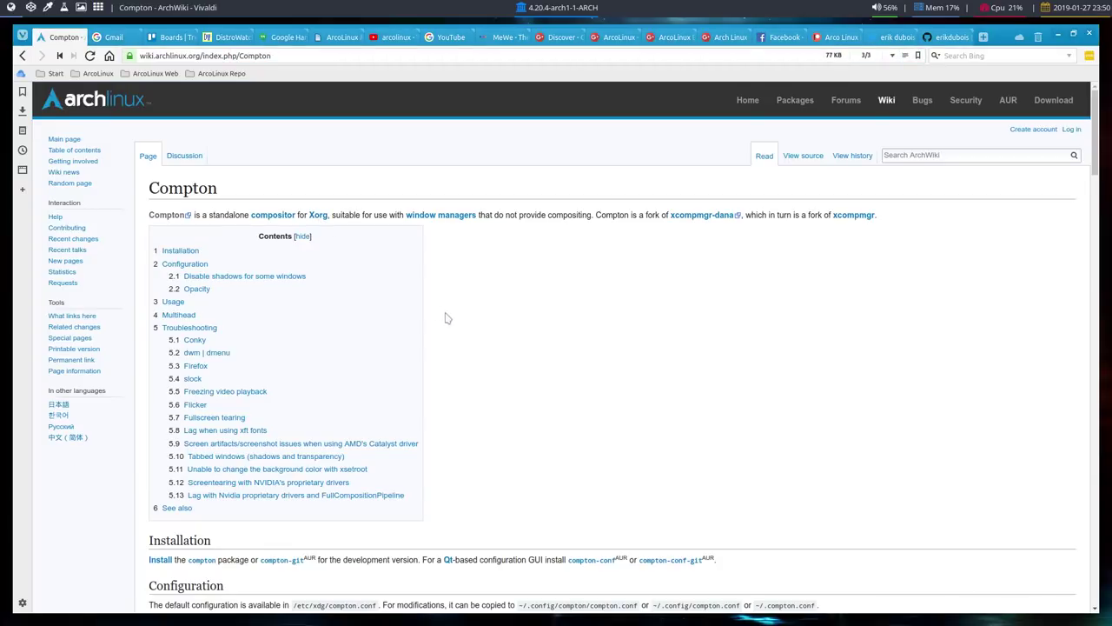
- Read through the article's configuration, usage and troubleshooting sections down to slock
scroll(535, 350, "down", 5)
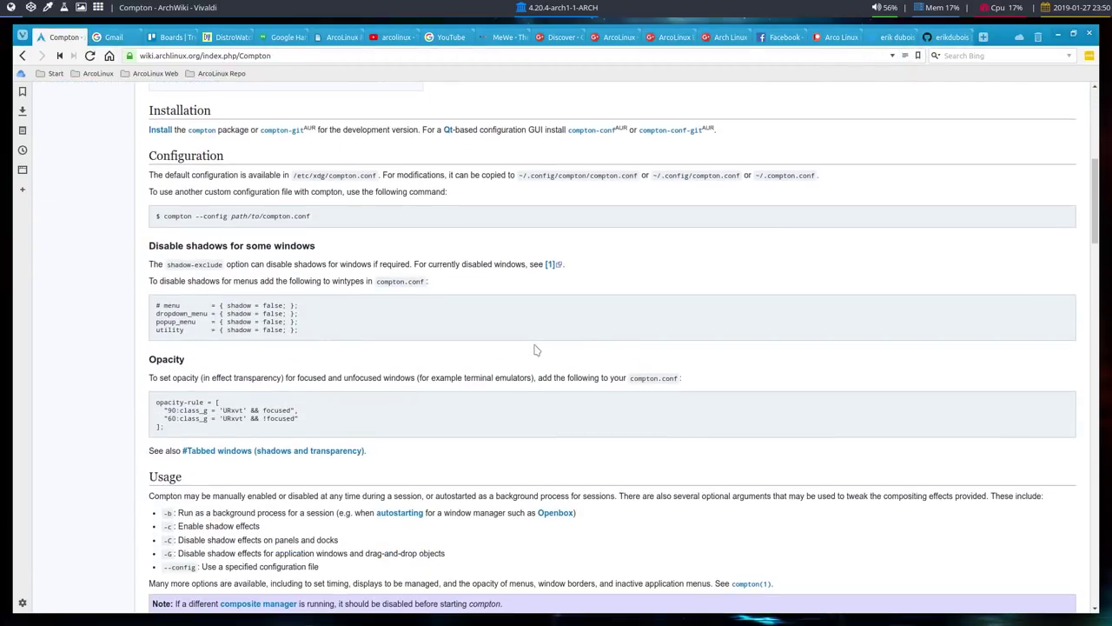
scroll(535, 349, "down", 2)
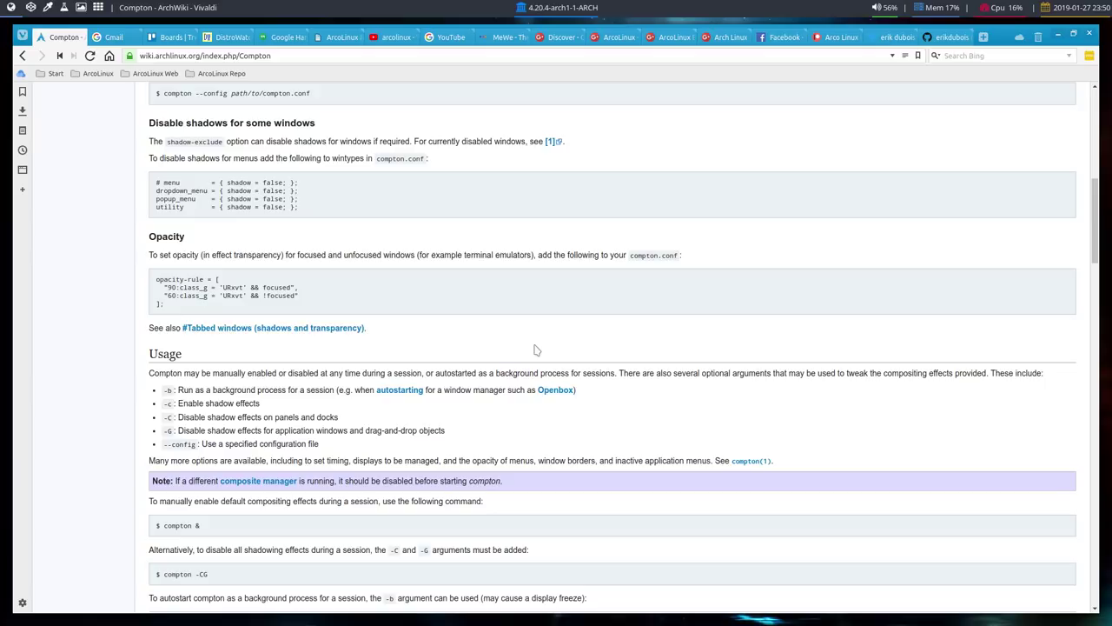
scroll(519, 351, "up", 5)
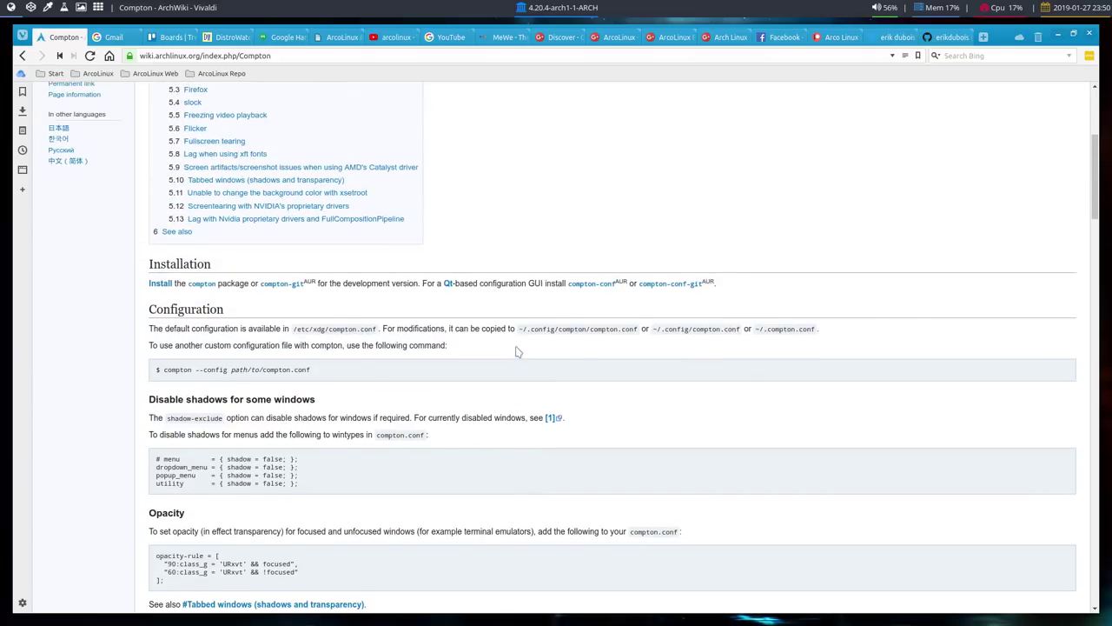
scroll(518, 351, "up", 2)
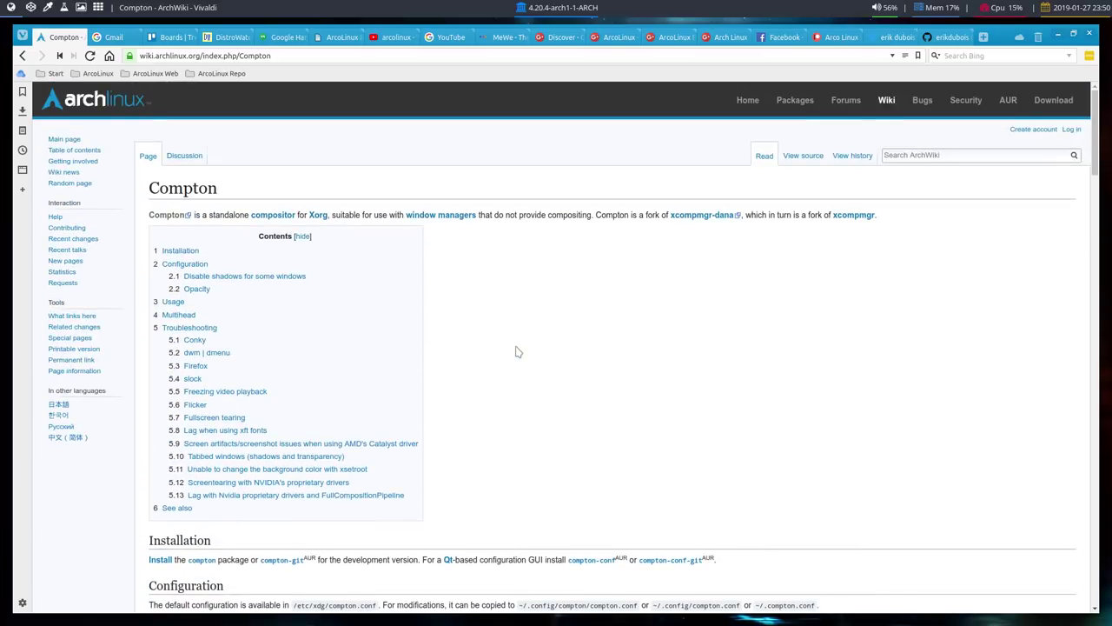
scroll(517, 351, "down", 10)
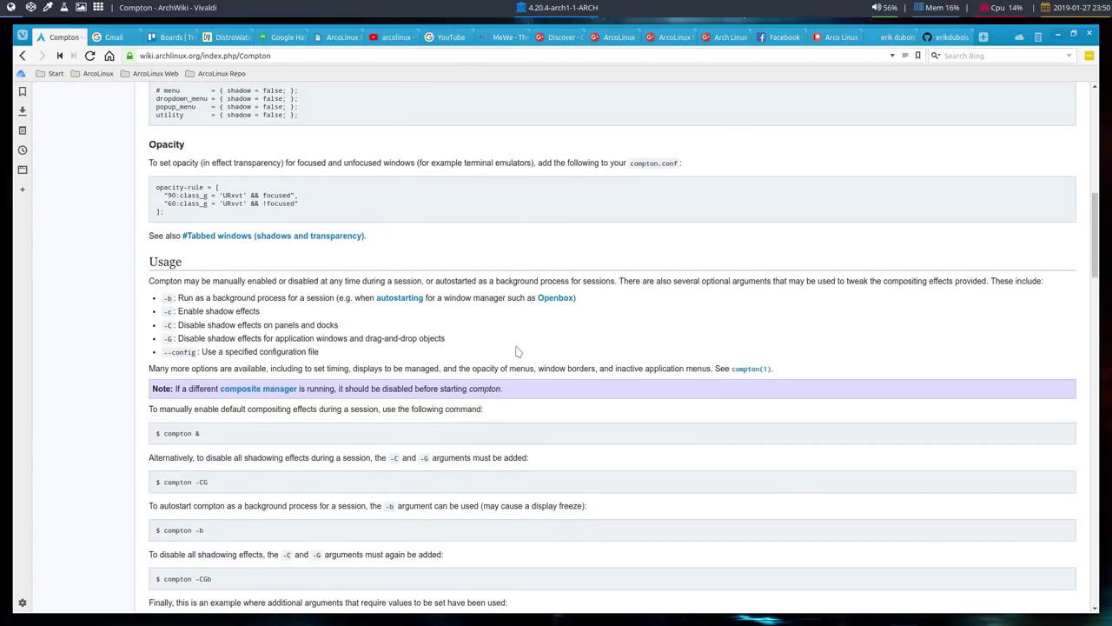
scroll(518, 351, "down", 3)
scroll(517, 351, "down", 4)
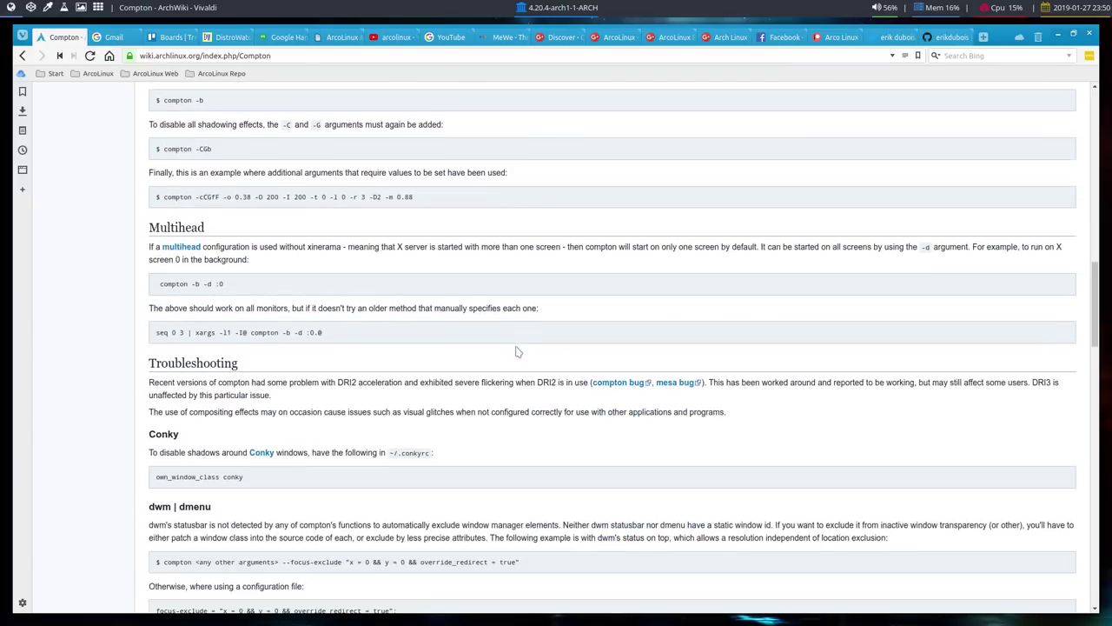
scroll(518, 351, "down", 2)
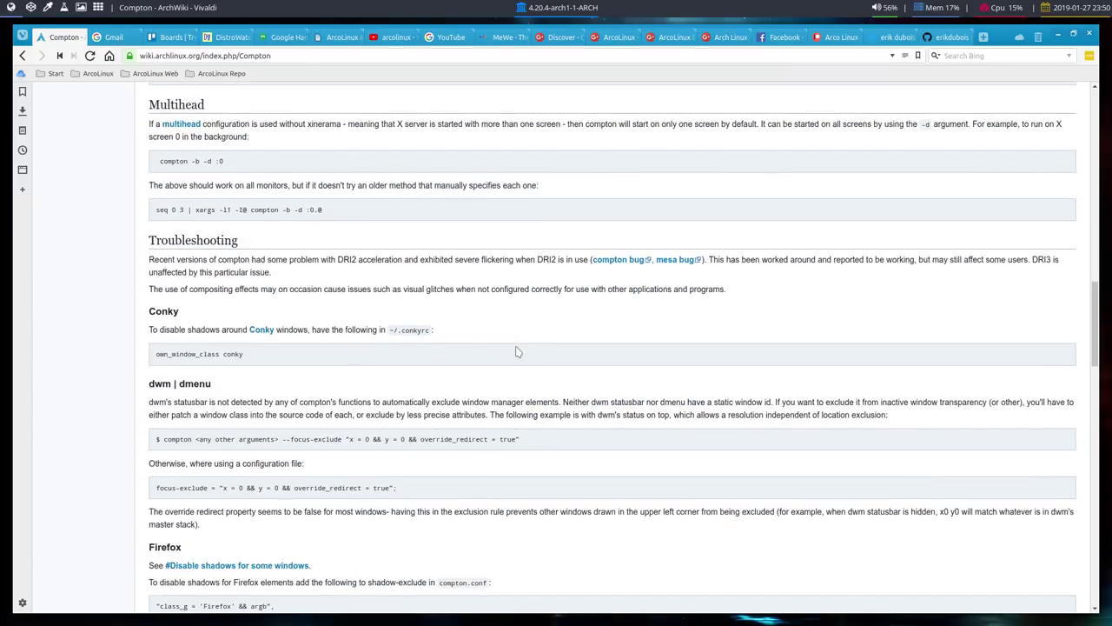
scroll(517, 351, "down", 5)
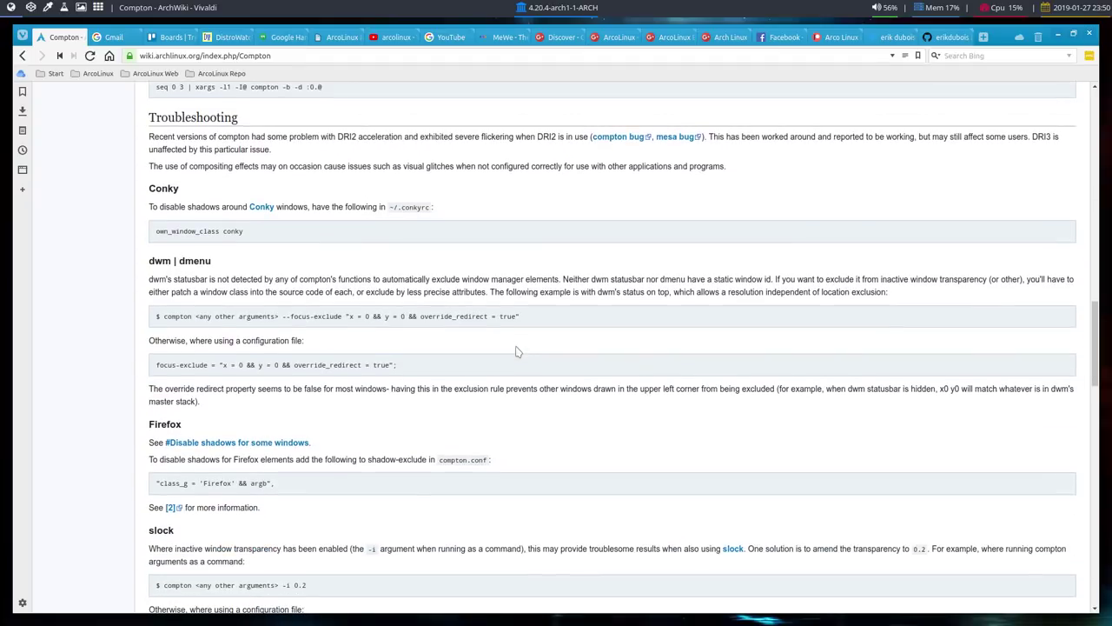
scroll(517, 352, "down", 1)
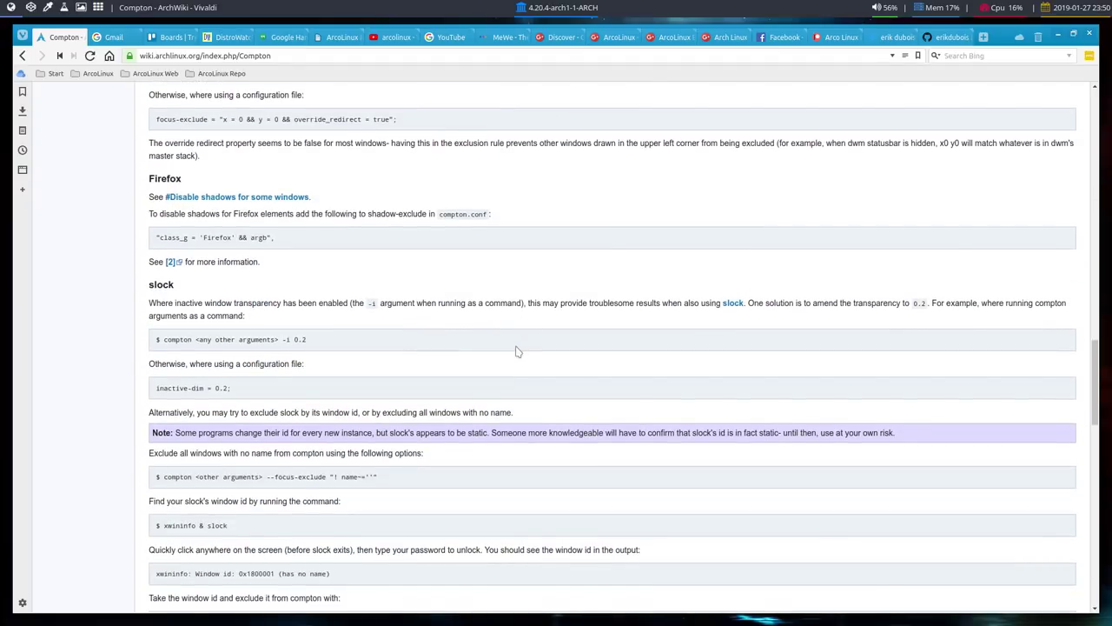